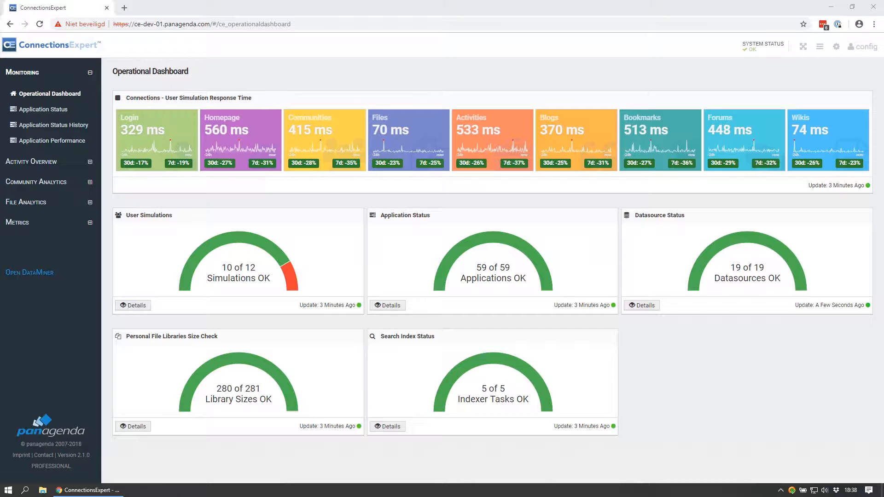
- Open the email profile settings to review the mail gateway, sender address and administrator address
{"action": "left_click", "coordinate": [836, 47]}
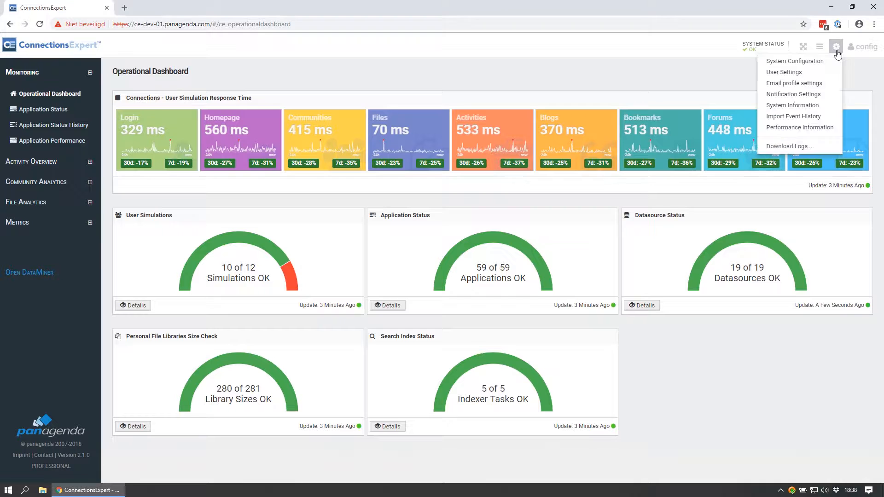
{"action": "left_click", "coordinate": [810, 84]}
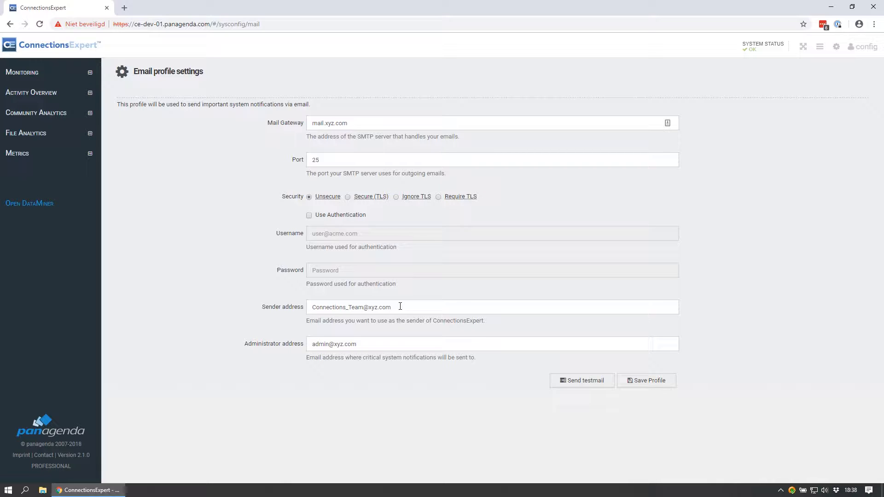
- Open the notification settings and review the custom notifications for test community quota and file library quota restriction
{"action": "left_click", "coordinate": [837, 47]}
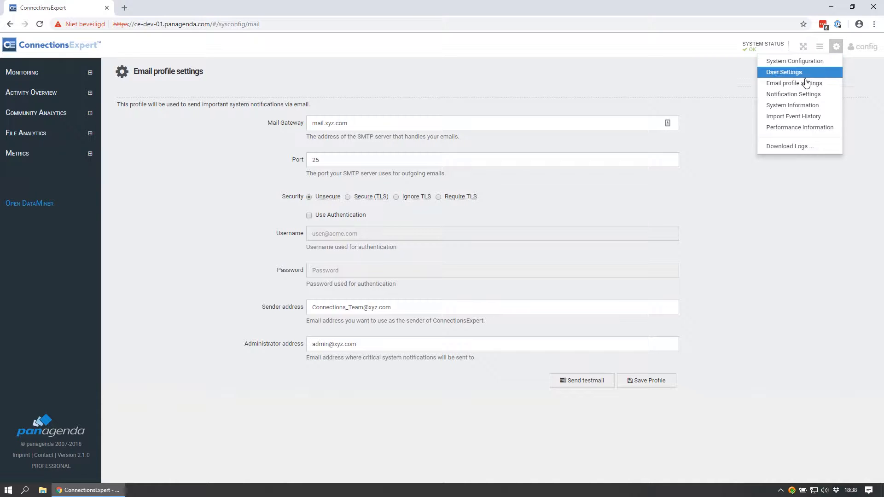
{"action": "left_click", "coordinate": [796, 95]}
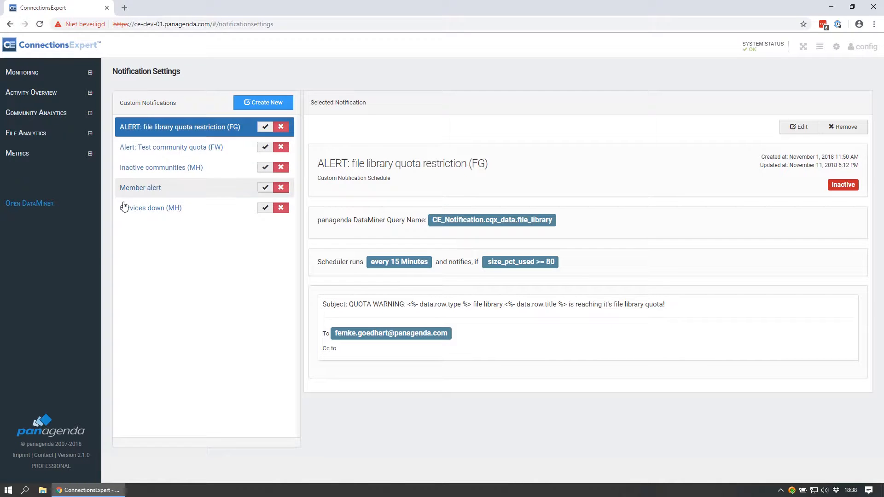
{"action": "left_click", "coordinate": [129, 151]}
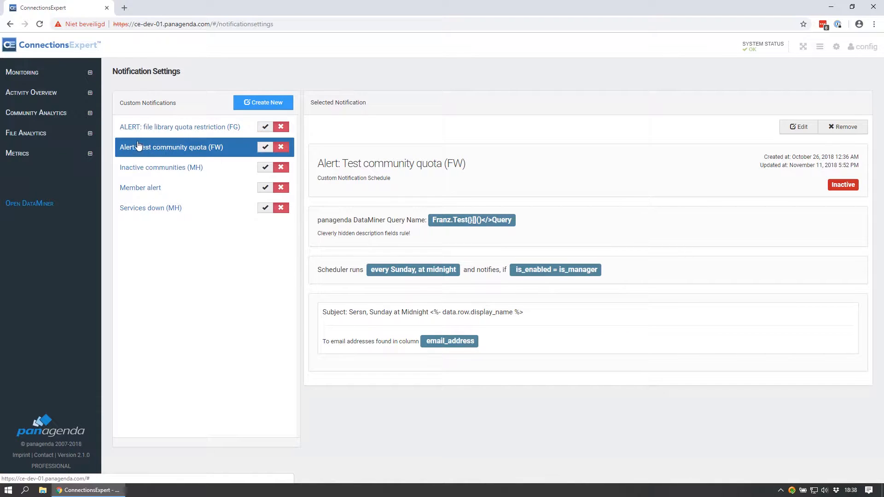
{"action": "left_click", "coordinate": [139, 133]}
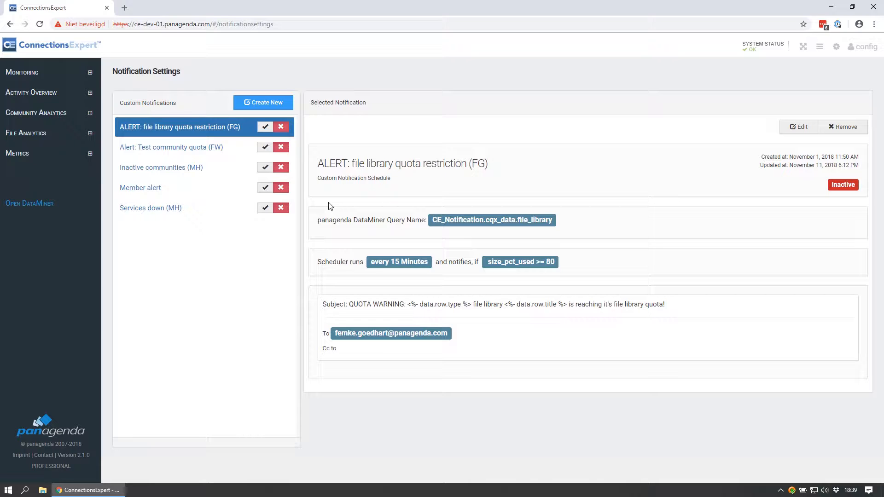
- Switch to panagenda DataMiner and open its database schema
{"action": "left_click", "coordinate": [29, 204]}
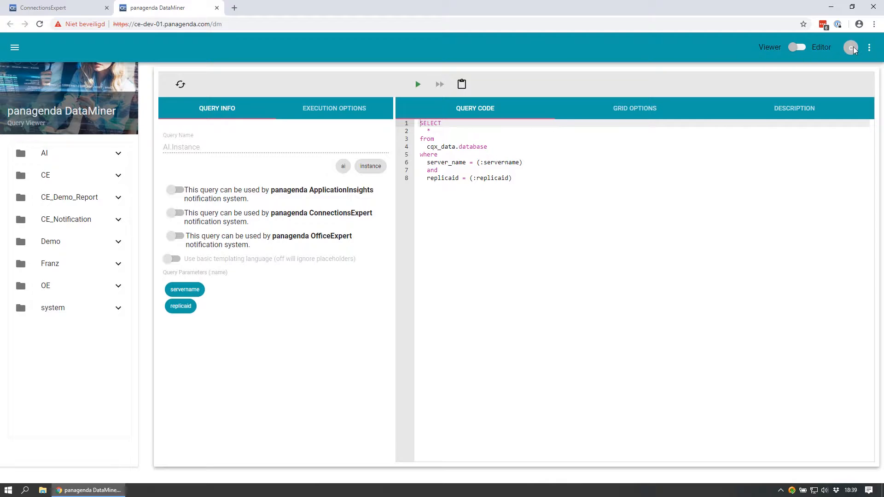
{"action": "left_click", "coordinate": [872, 48]}
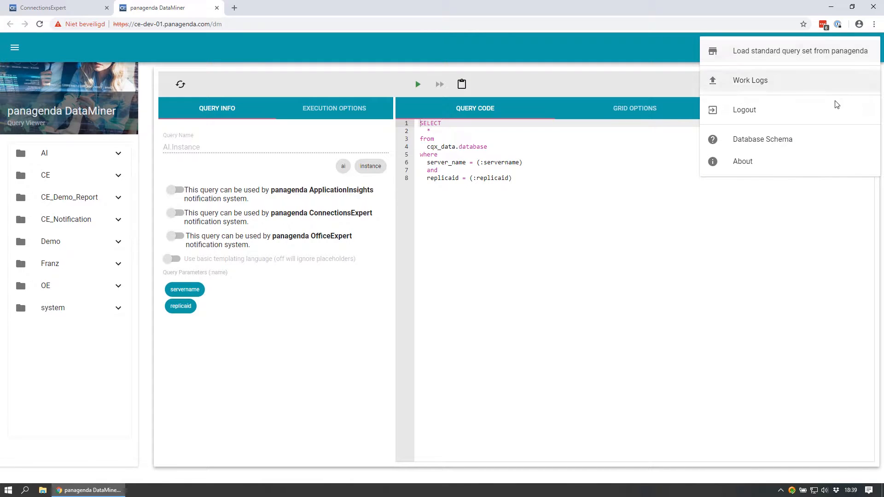
{"action": "left_click", "coordinate": [792, 144]}
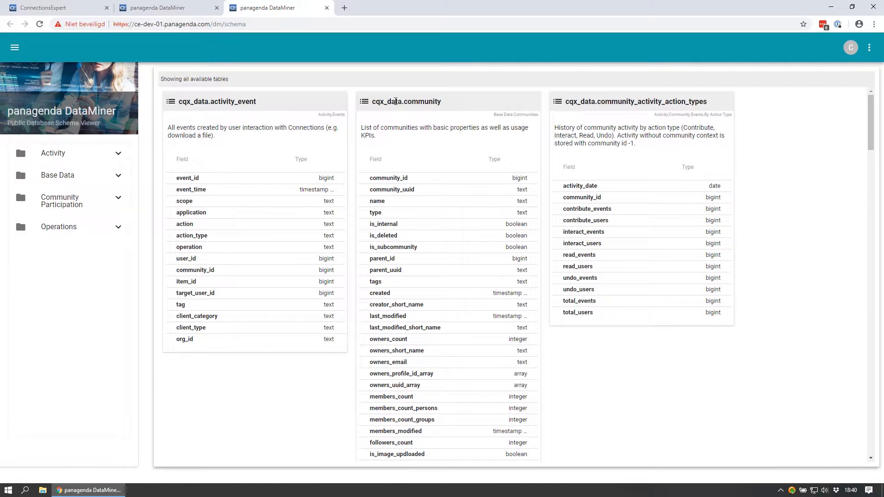
- Look through the available cqx_data tables in the database schema for one that holds community data
{"action": "scroll", "coordinate": [433, 102], "scroll_direction": "down", "scroll_amount": 10}
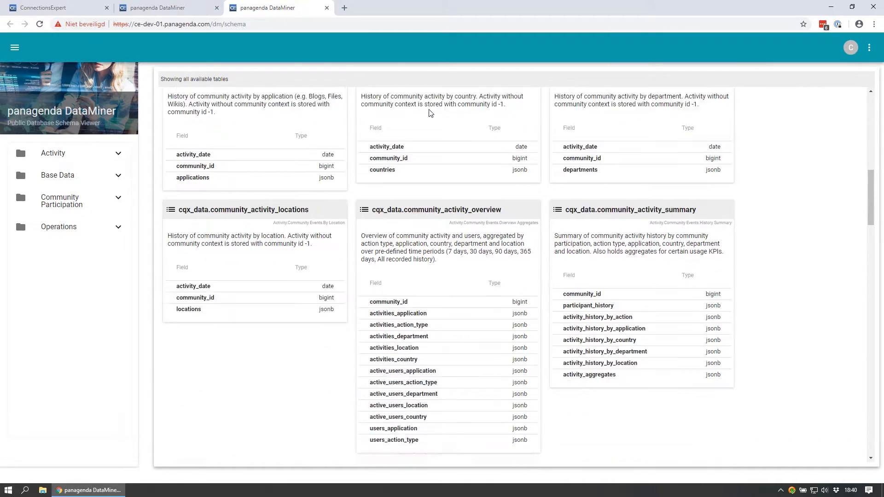
{"action": "scroll", "coordinate": [431, 113], "scroll_direction": "down", "scroll_amount": 7}
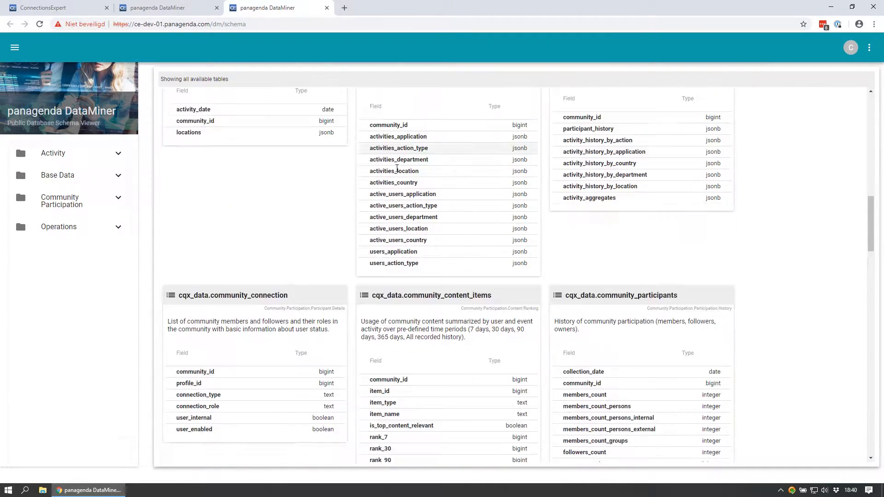
{"action": "scroll", "coordinate": [394, 177], "scroll_direction": "down", "scroll_amount": 10}
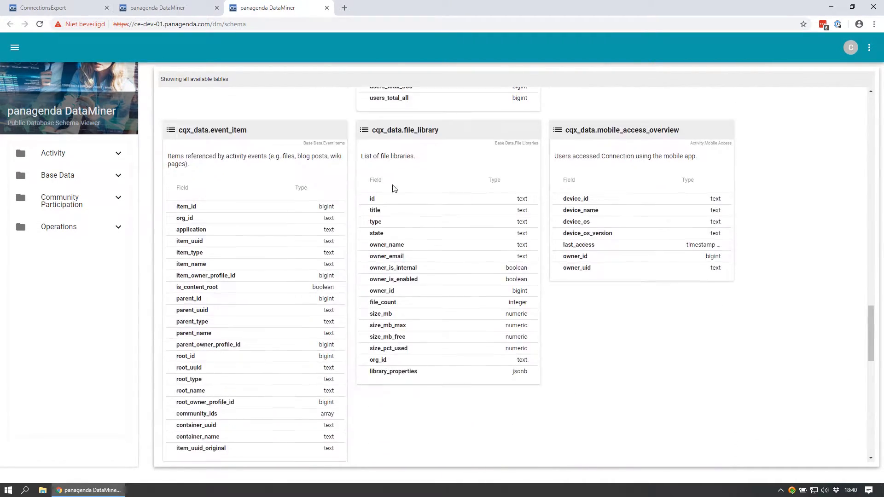
{"action": "scroll", "coordinate": [394, 182], "scroll_direction": "down", "scroll_amount": 7}
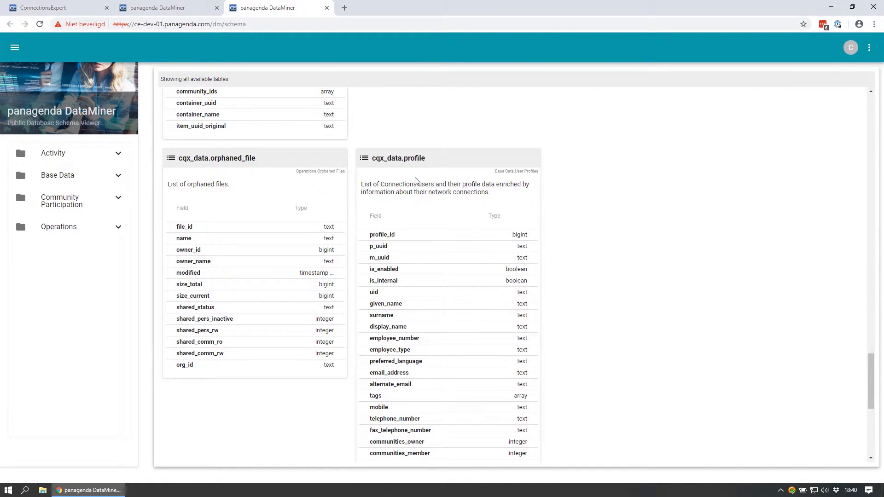
{"action": "scroll", "coordinate": [415, 180], "scroll_direction": "up", "scroll_amount": 20}
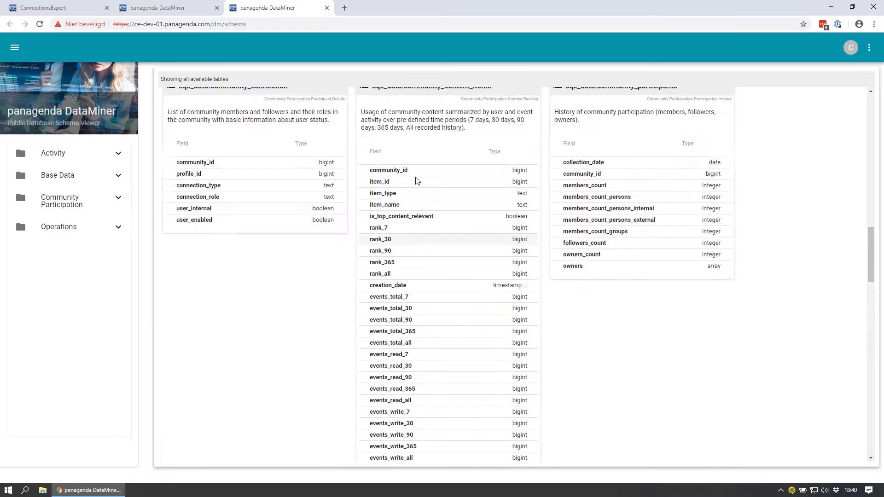
{"action": "scroll", "coordinate": [417, 179], "scroll_direction": "up", "scroll_amount": 10}
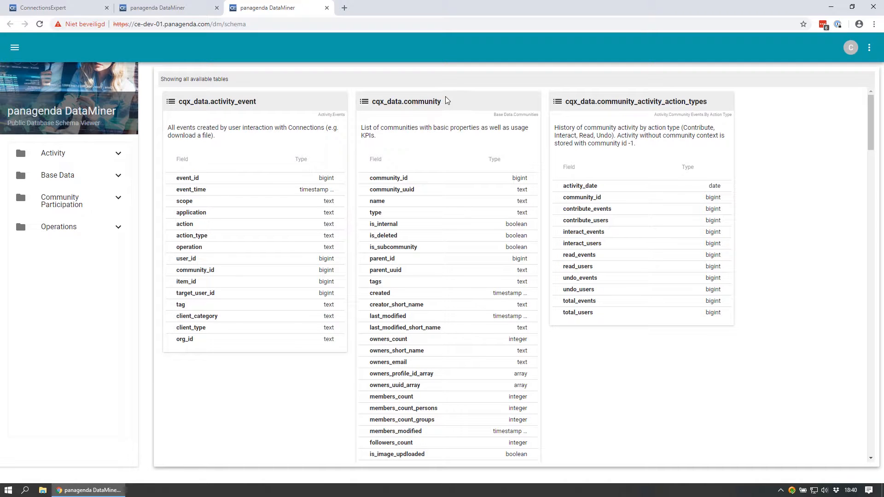
- Locate the owners_count and owners_email fields in the community table and copy the table name cqx_data.community
{"action": "scroll", "coordinate": [413, 173], "scroll_direction": "down", "scroll_amount": 1}
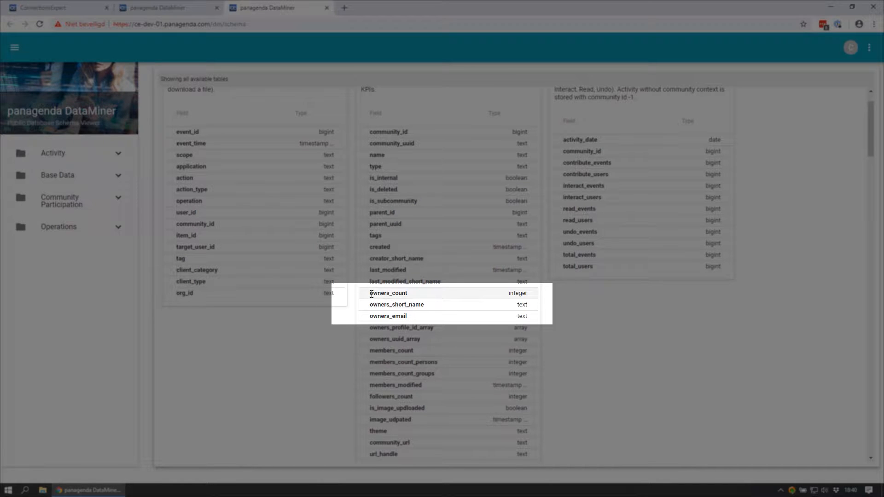
{"action": "left_click_drag", "start_coordinate": [370, 292], "coordinate": [413, 296]}
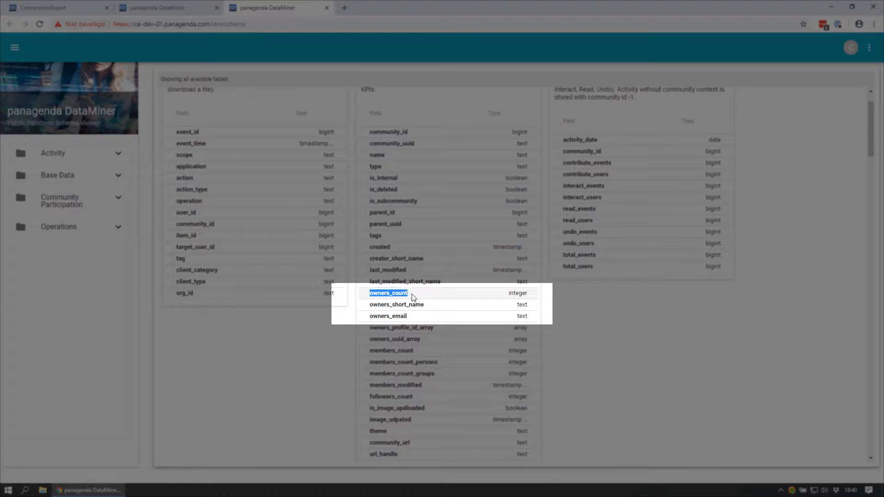
{"action": "left_click", "coordinate": [371, 316]}
{"action": "left_click_drag", "start_coordinate": [371, 317], "coordinate": [416, 318]}
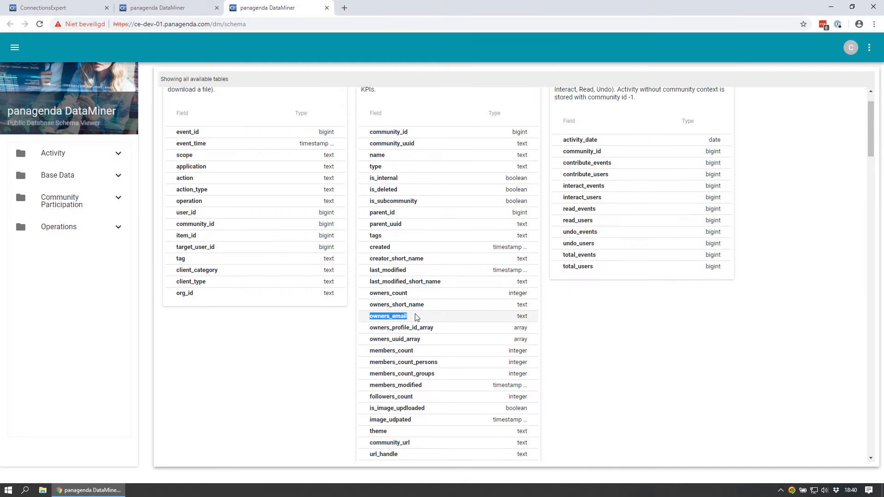
{"action": "scroll", "coordinate": [404, 323], "scroll_direction": "up", "scroll_amount": 1}
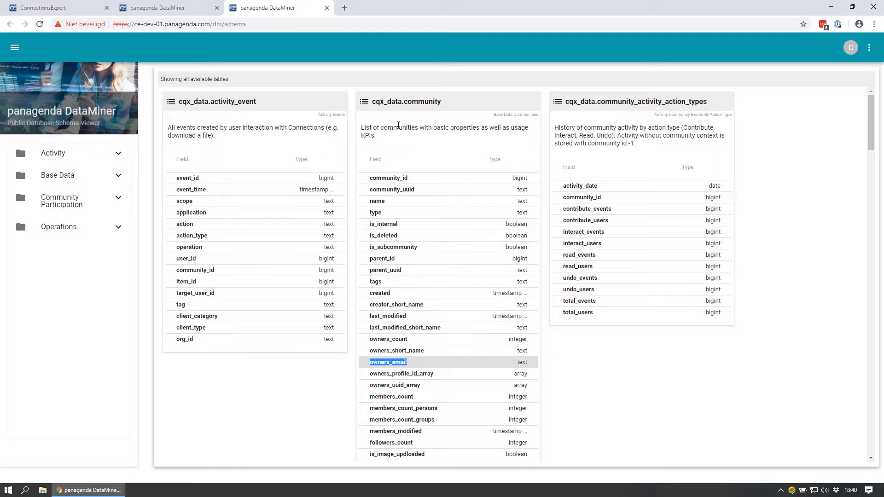
{"action": "left_click_drag", "start_coordinate": [445, 103], "coordinate": [373, 113]}
{"action": "key", "text": "ctrl+c"}
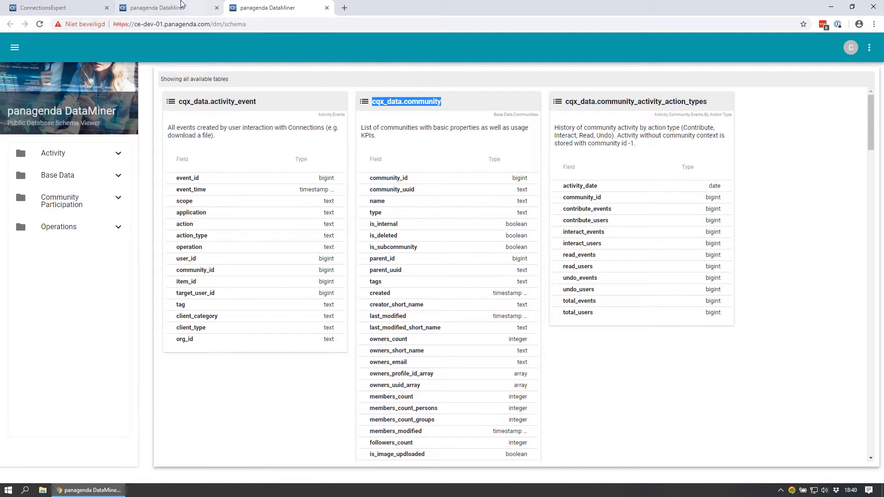
- Return to the DataMiner query page, enable editor mode and create a new query named Demo.Community_owners
{"action": "left_click", "coordinate": [159, 8]}
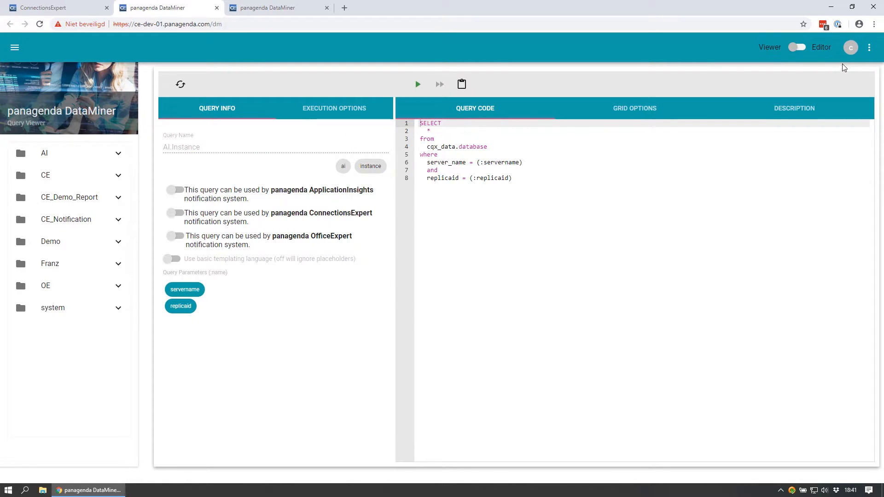
{"action": "left_click", "coordinate": [802, 47]}
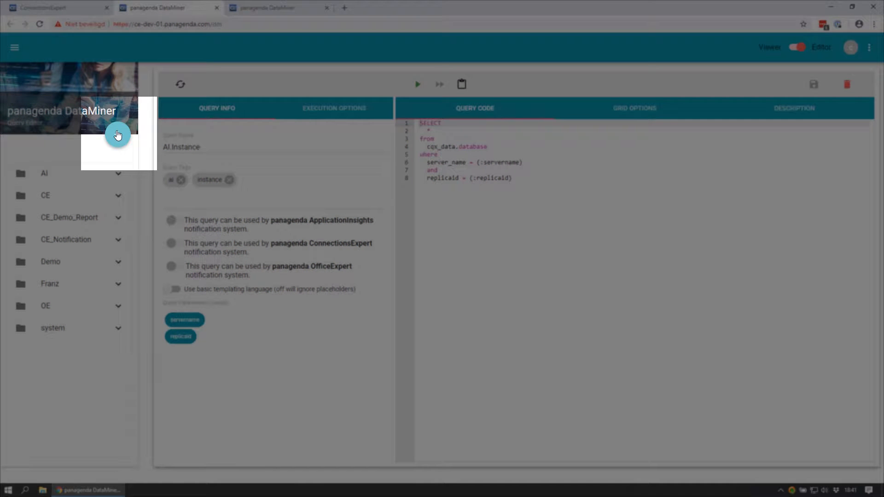
{"action": "left_click", "coordinate": [117, 134]}
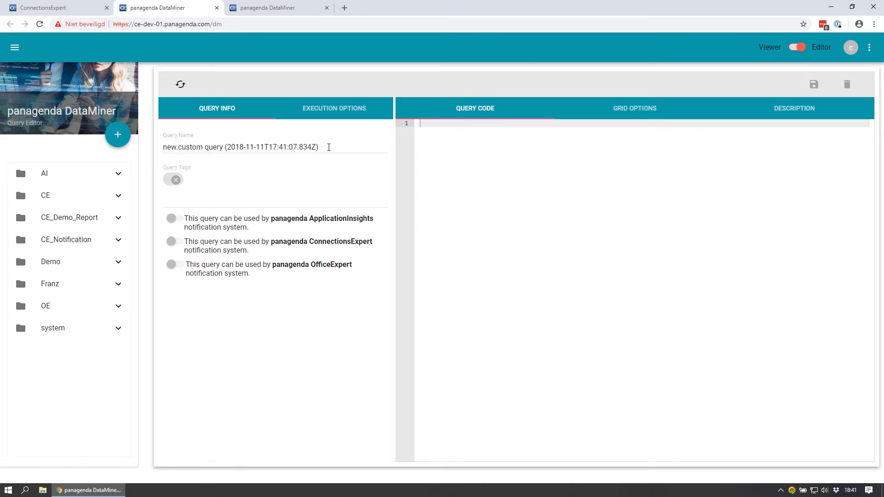
{"action": "left_click_drag", "start_coordinate": [326, 145], "coordinate": [138, 148]}
{"action": "type", "text": "Demo"}
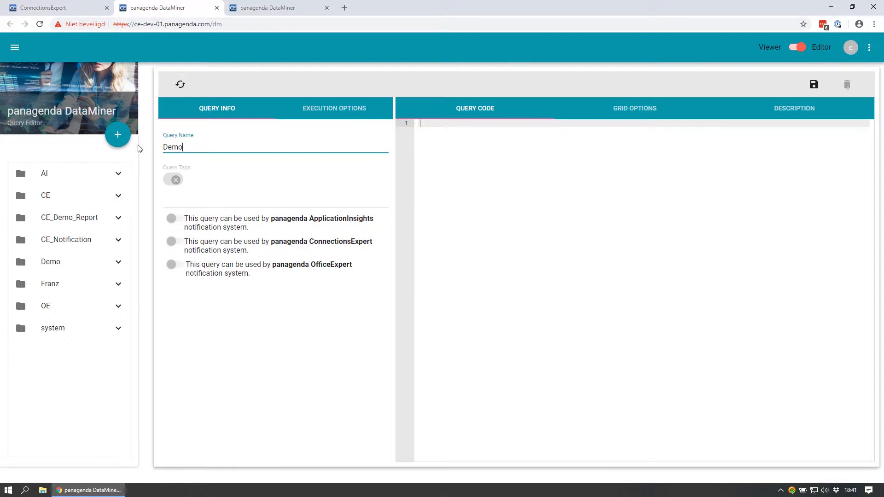
{"action": "type", "text": ".Community_owners"}
- Write the query code SELECT * FROM cqx_data.community, with each keyword, the asterisk and the table name on its own line
{"action": "left_click", "coordinate": [499, 163]}
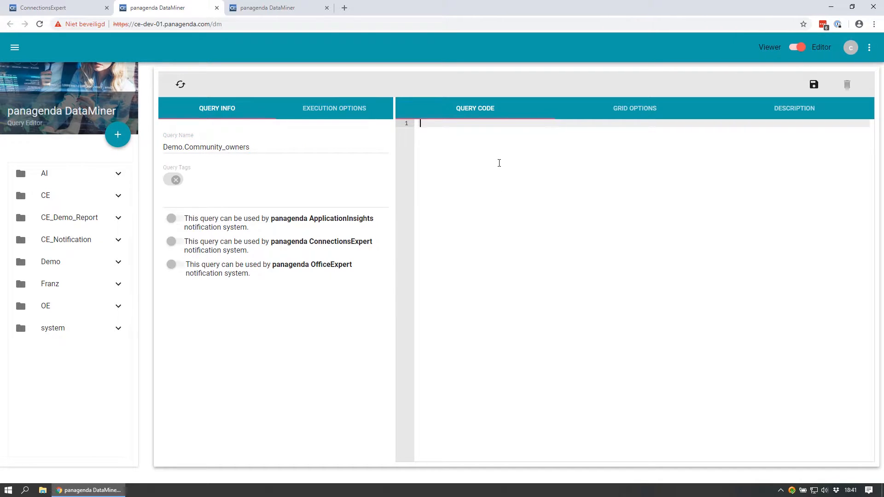
{"action": "type", "text": "SELECT"}
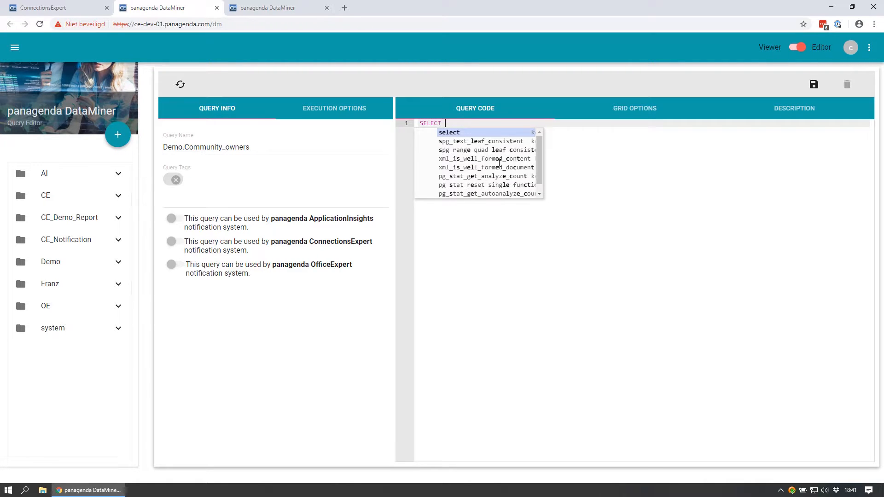
{"action": "key", "text": "Return"}
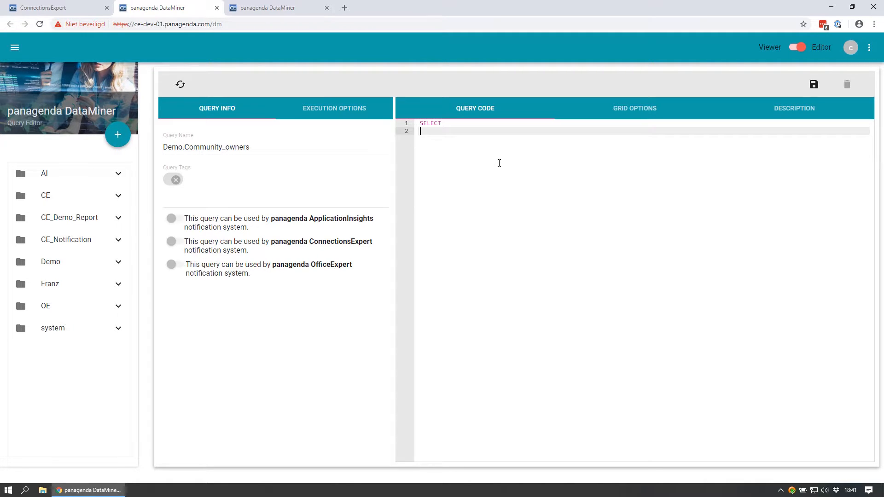
{"action": "type", "text": "*"}
{"action": "key", "text": "Return"}
{"action": "type", "text": "FROM"}
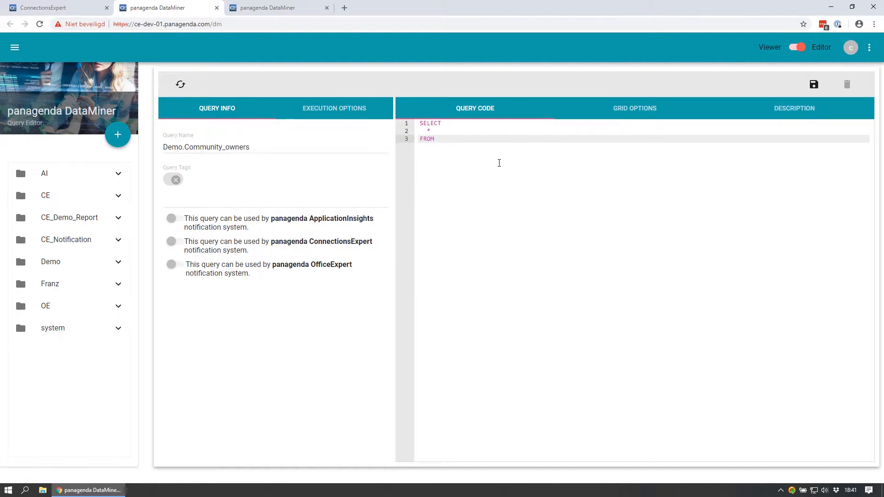
{"action": "key", "text": "Return"}
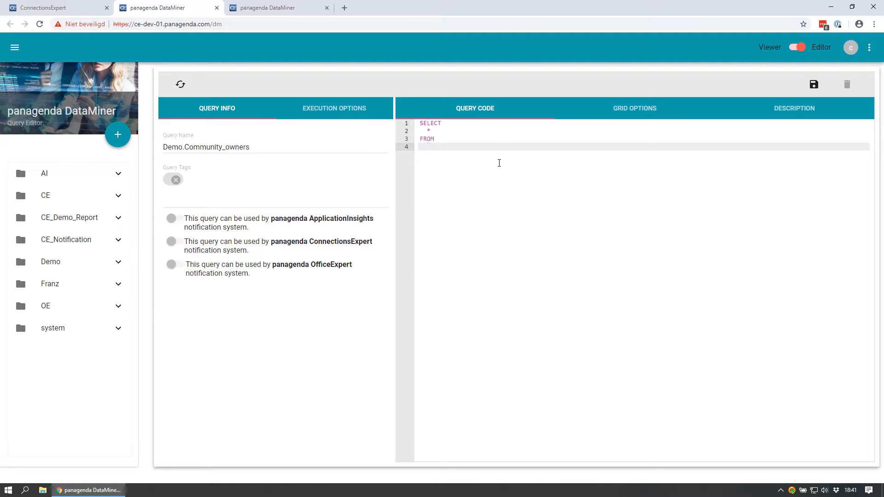
{"action": "key", "text": "ctrl+v"}
- Check the fields of the cqx_data.community table in the database schema and return to the query
{"action": "left_click", "coordinate": [262, 8]}
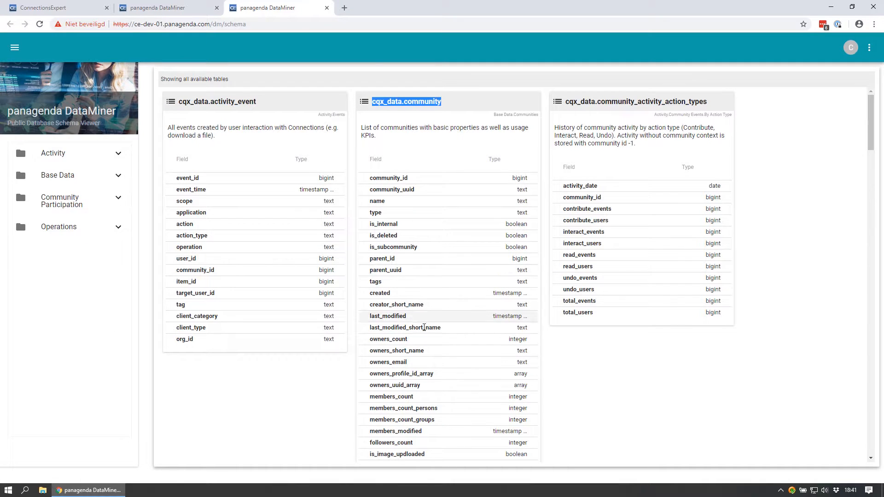
{"action": "left_click", "coordinate": [174, 10]}
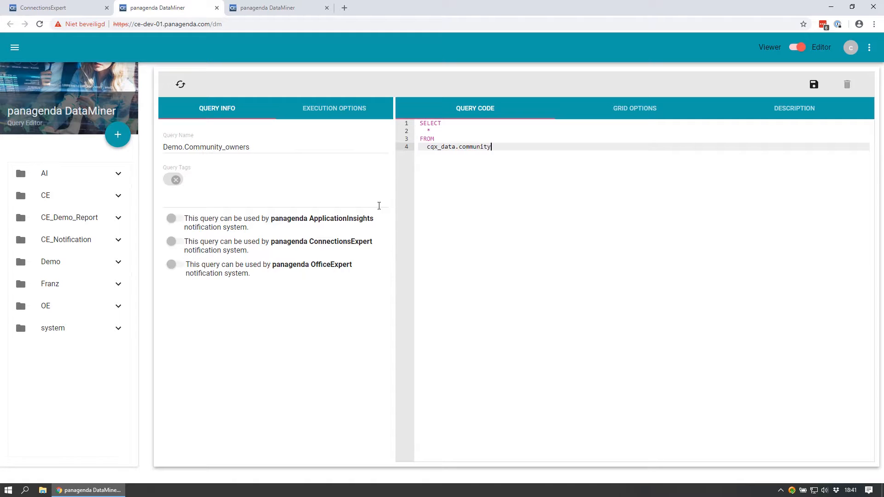
- Allow the query to be used by the ConnectionsExpert notification system and save it
{"action": "left_click", "coordinate": [177, 247]}
{"action": "left_click", "coordinate": [814, 86]}
- Run the saved query, examine the owner columns in the result grid, and close the results to return to ConnectionsExpert
{"action": "left_click", "coordinate": [418, 86]}
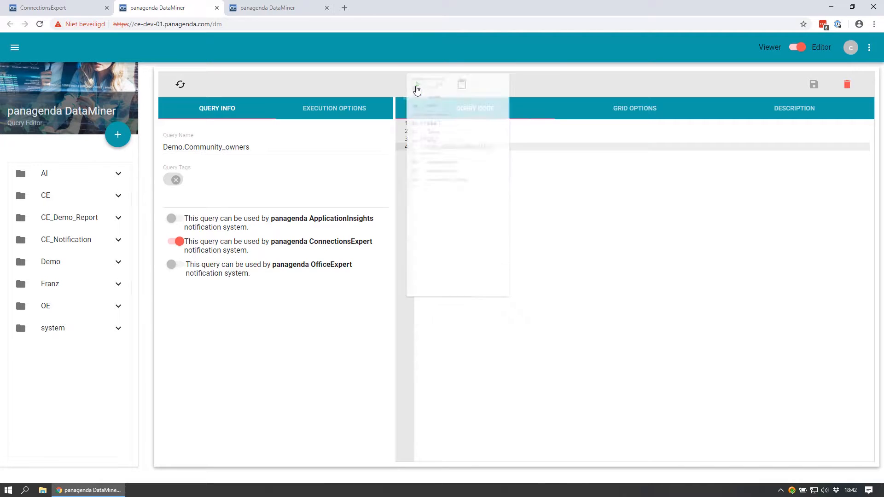
{"action": "left_click", "coordinate": [444, 113]}
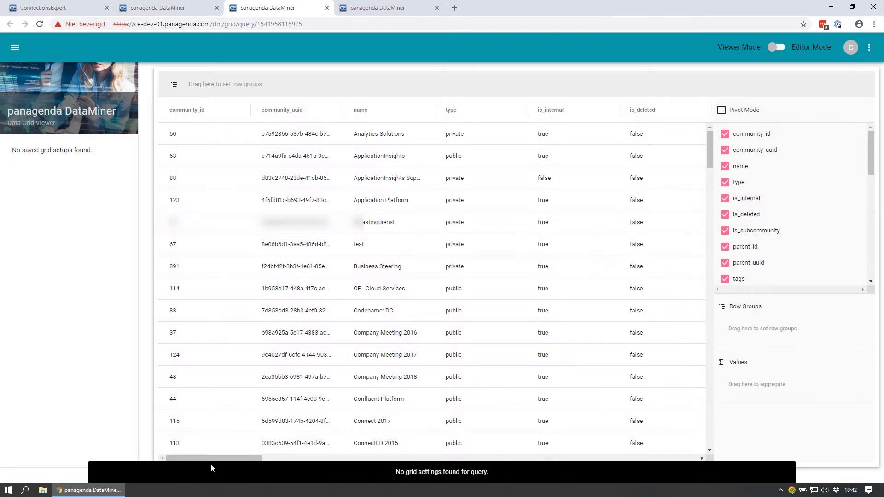
{"action": "left_click_drag", "start_coordinate": [211, 459], "coordinate": [394, 436]}
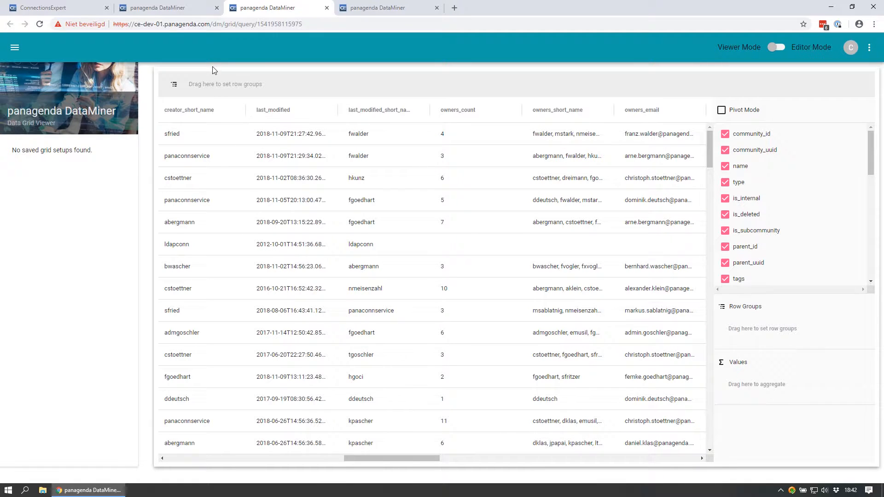
{"action": "left_click", "coordinate": [326, 7]}
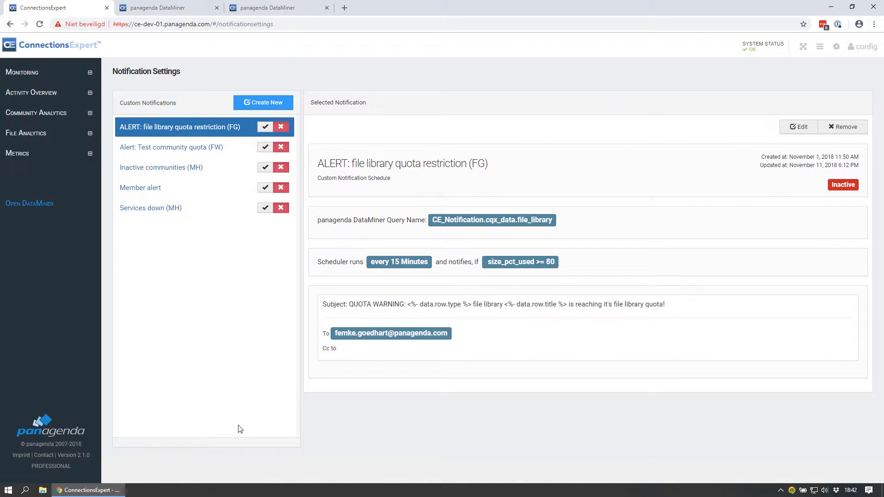
- Reload the notification settings and start a new custom notification based on the Demo.Community_owners query
{"action": "key", "text": "F5"}
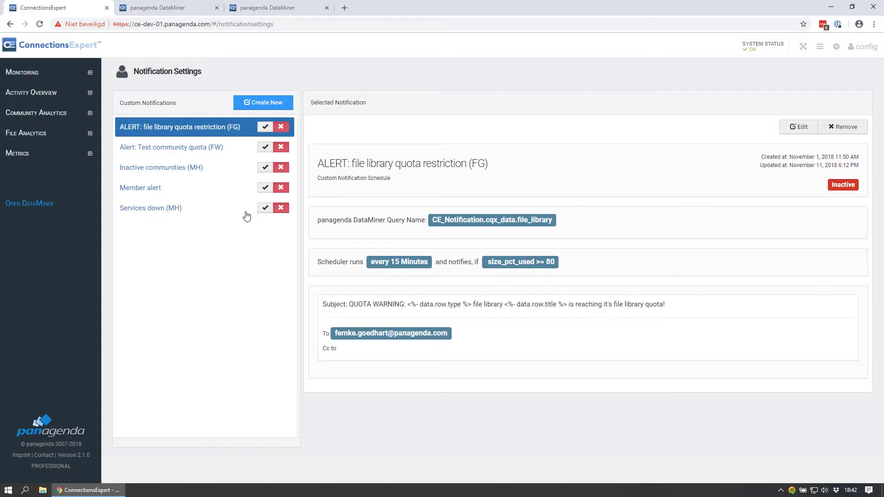
{"action": "left_click", "coordinate": [249, 107]}
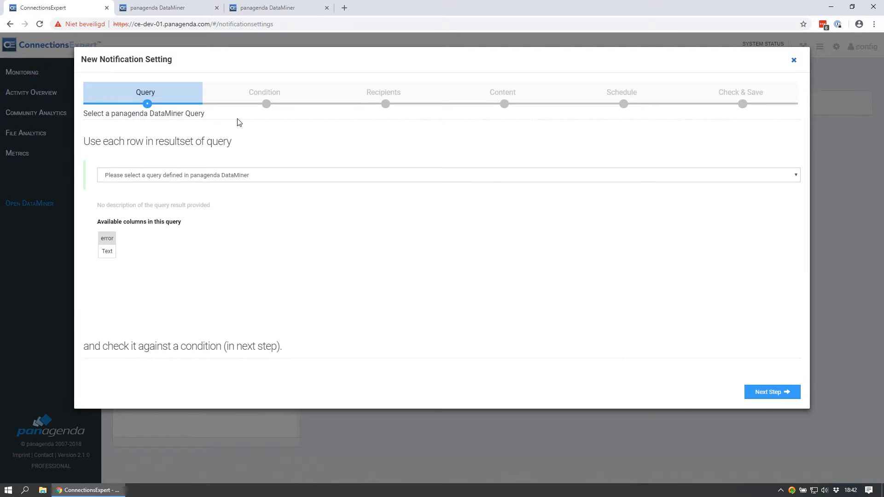
{"action": "left_click", "coordinate": [243, 180]}
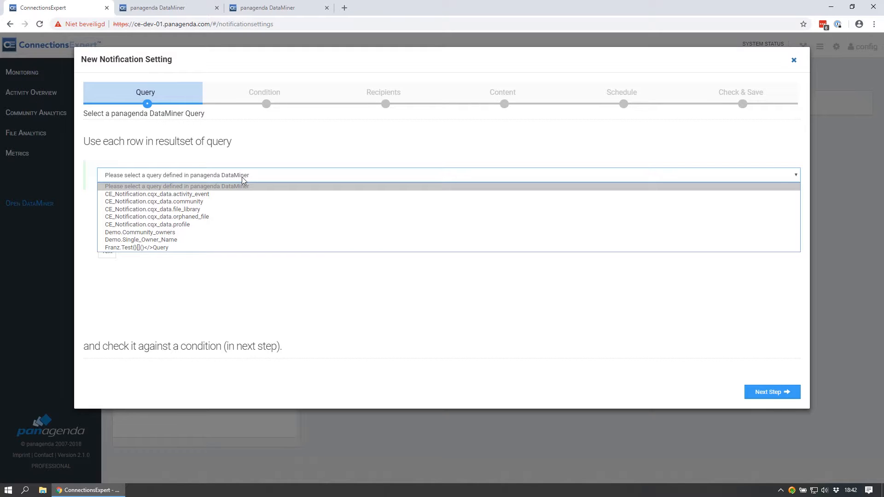
{"action": "left_click", "coordinate": [238, 232]}
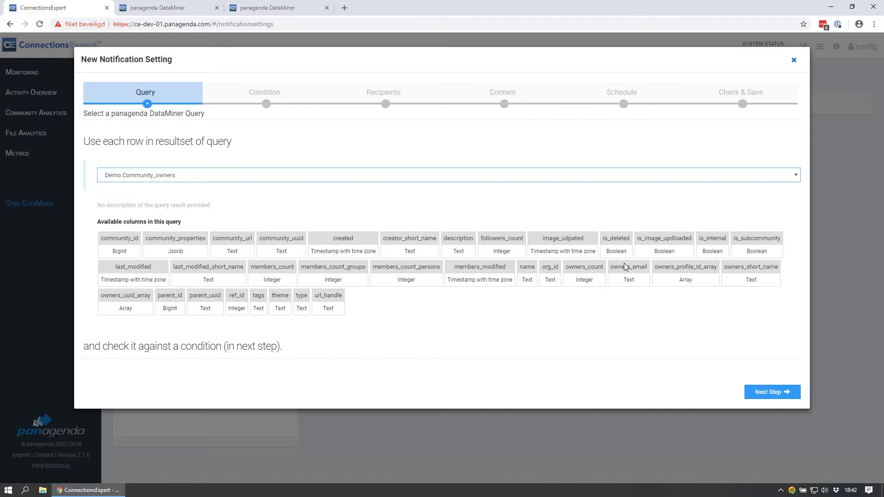
{"action": "left_click", "coordinate": [767, 395]}
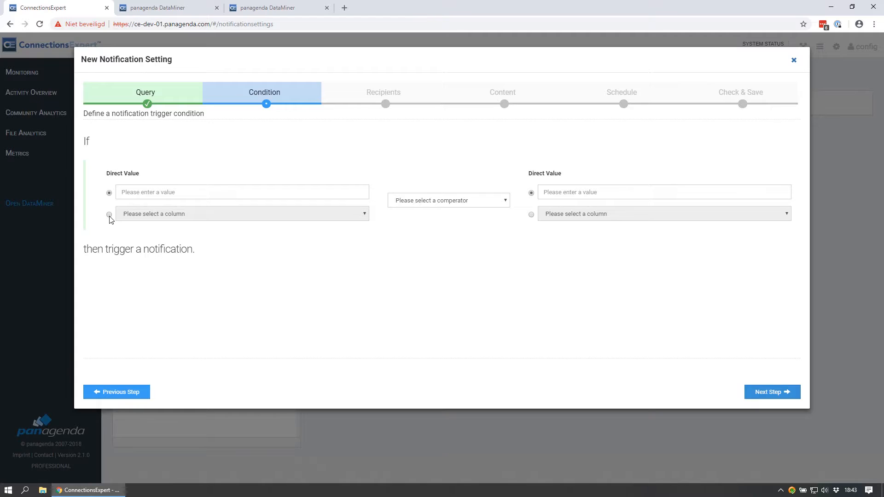
- Define the trigger condition as the owners_count column equals the direct value 1, and proceed to the recipients
{"action": "left_click", "coordinate": [130, 217]}
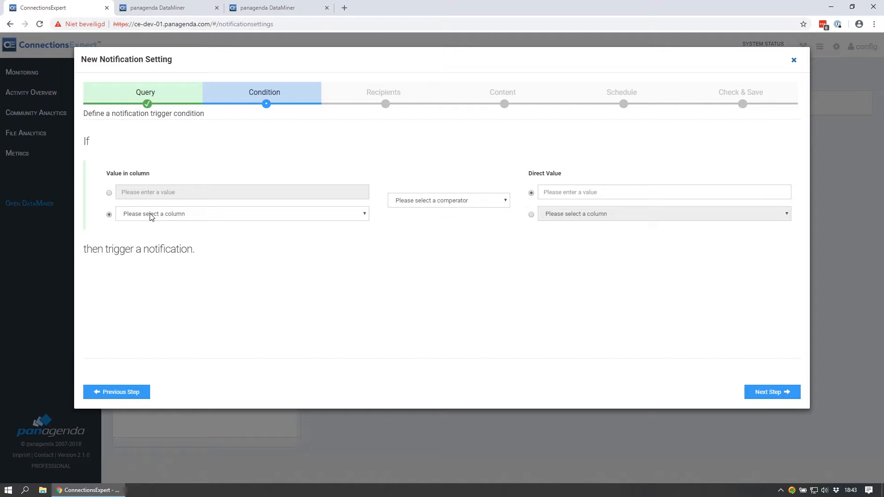
{"action": "left_click", "coordinate": [151, 217]}
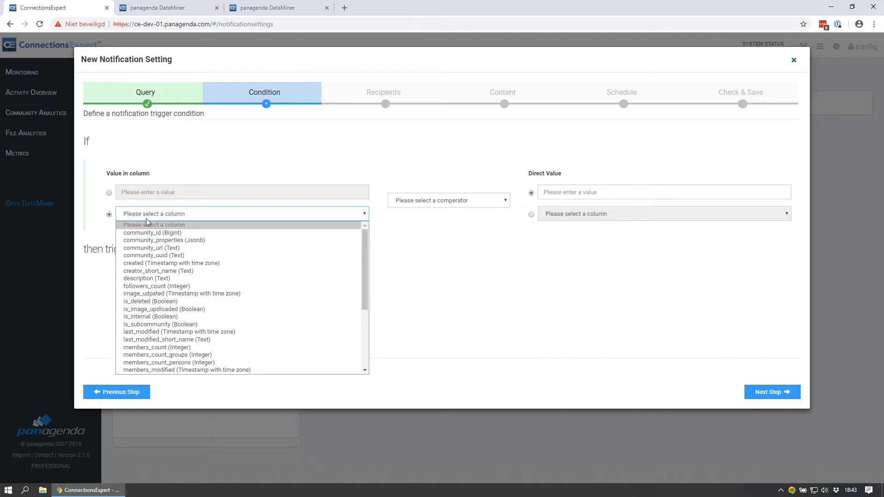
{"action": "scroll", "coordinate": [140, 263], "scroll_direction": "down", "scroll_amount": 5}
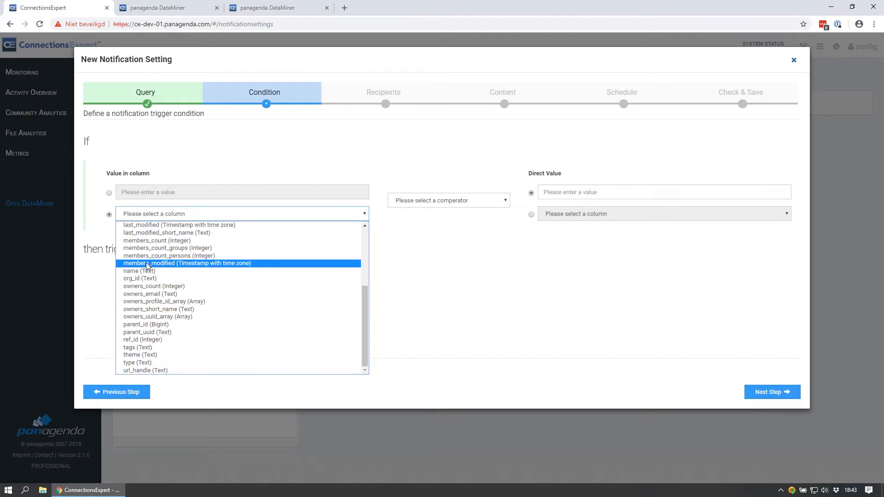
{"action": "left_click", "coordinate": [146, 286]}
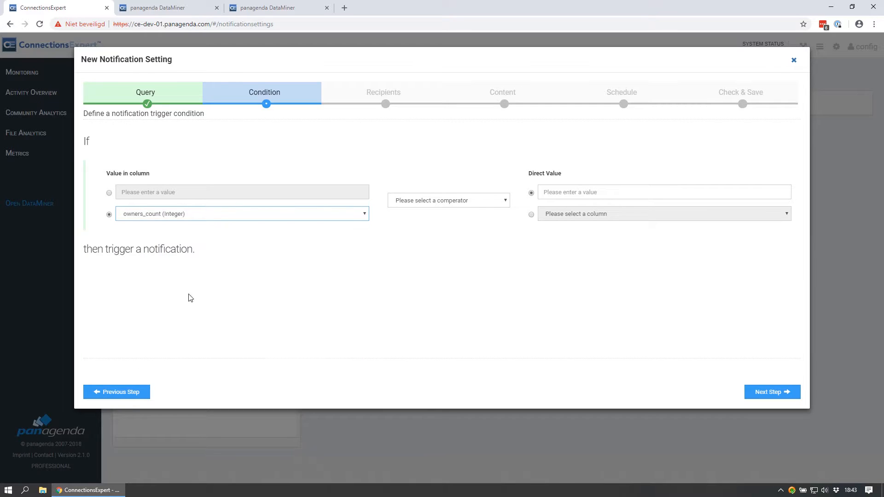
{"action": "left_click", "coordinate": [438, 203]}
{"action": "left_click", "coordinate": [421, 233]}
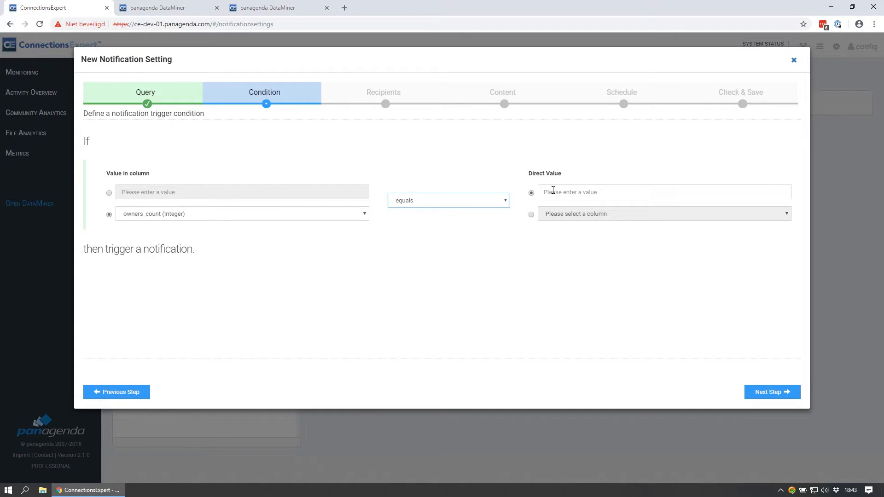
{"action": "left_click", "coordinate": [554, 190]}
{"action": "type", "text": "1"}
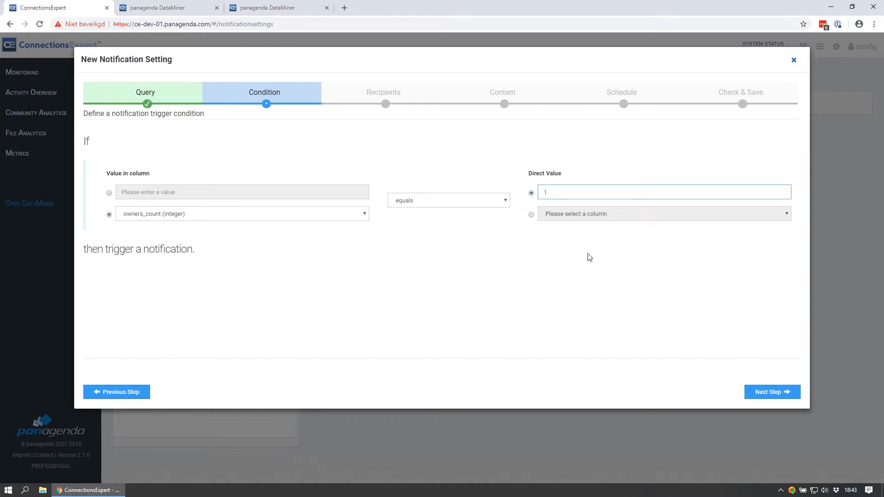
{"action": "left_click", "coordinate": [773, 397]}
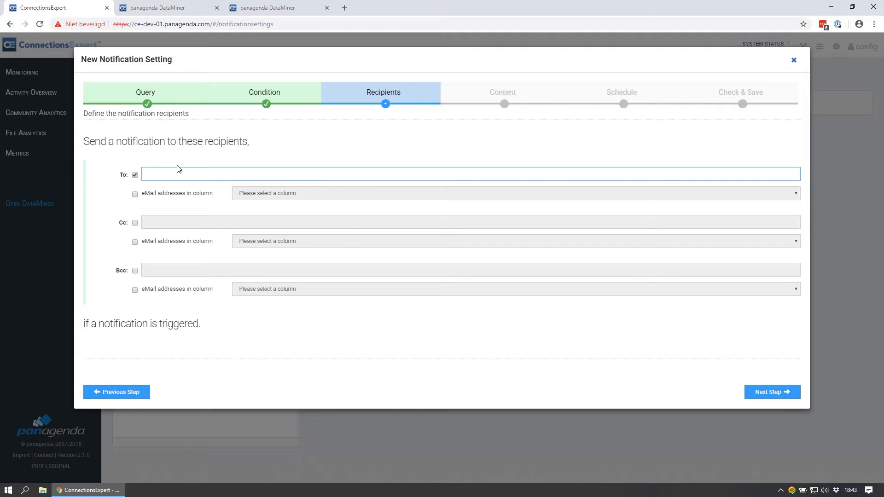
- Address the notification's To recipients from the owners_email column instead of a fixed address
{"action": "left_click", "coordinate": [135, 175]}
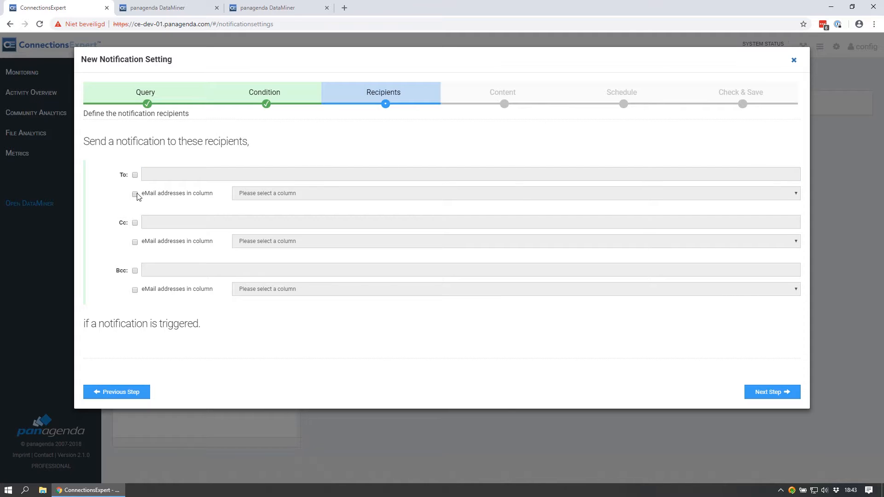
{"action": "left_click", "coordinate": [135, 193]}
{"action": "left_click", "coordinate": [249, 196]}
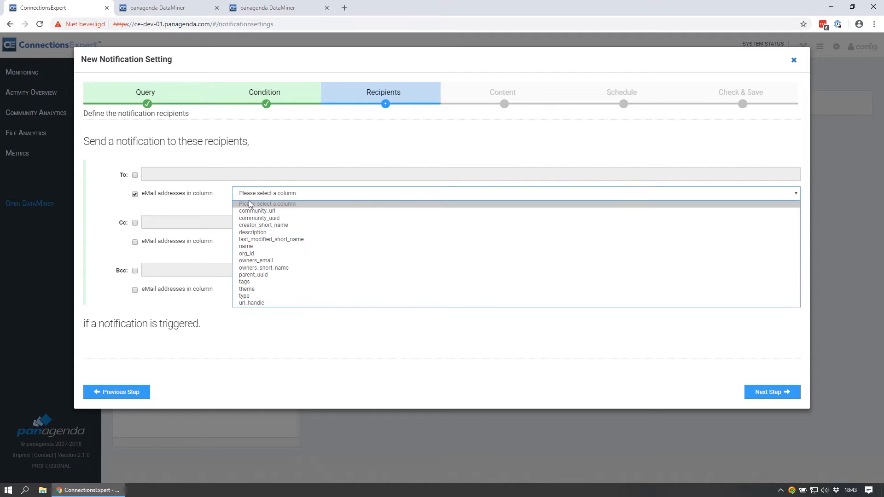
{"action": "left_click", "coordinate": [265, 261]}
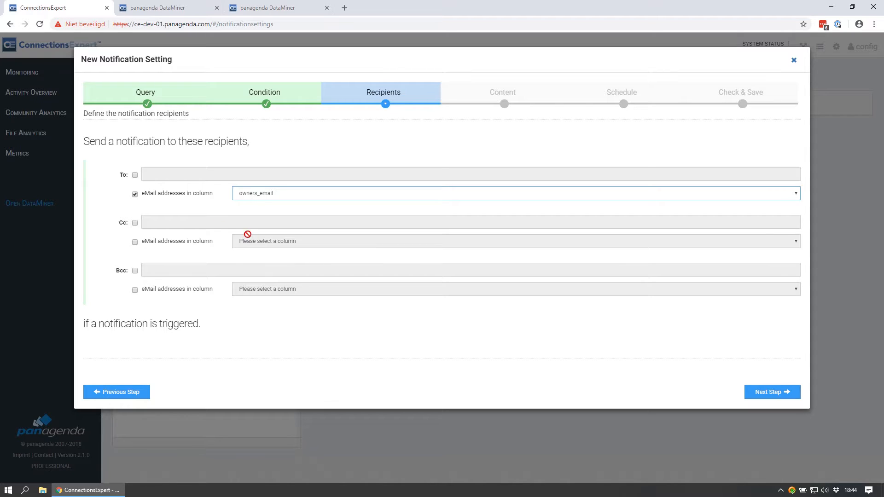
{"action": "left_click", "coordinate": [135, 193]}
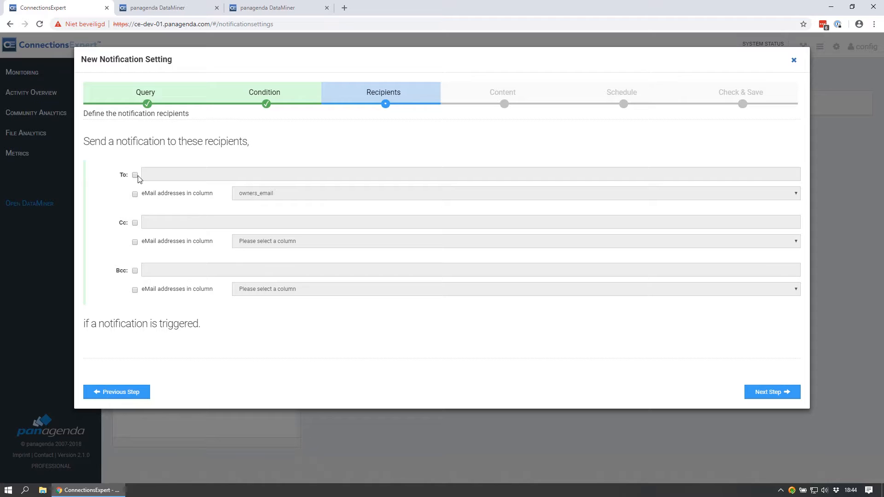
{"action": "left_click", "coordinate": [134, 175]}
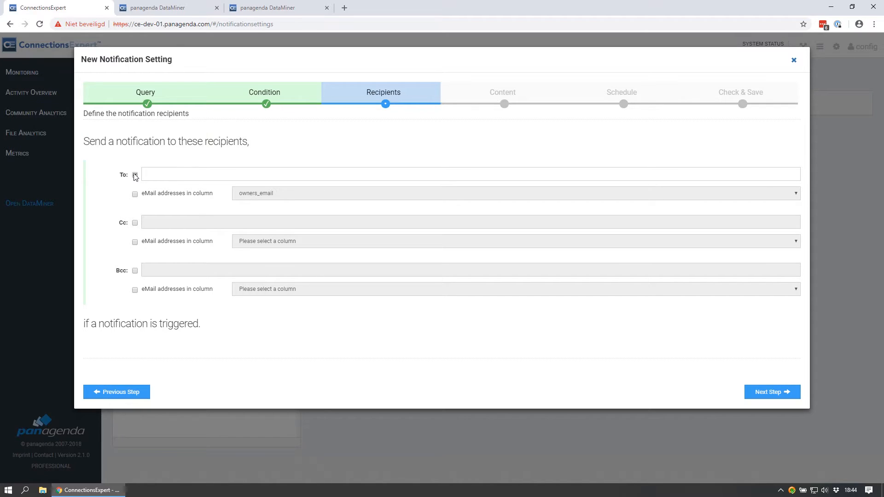
{"action": "left_click", "coordinate": [135, 175]}
{"action": "left_click", "coordinate": [135, 194]}
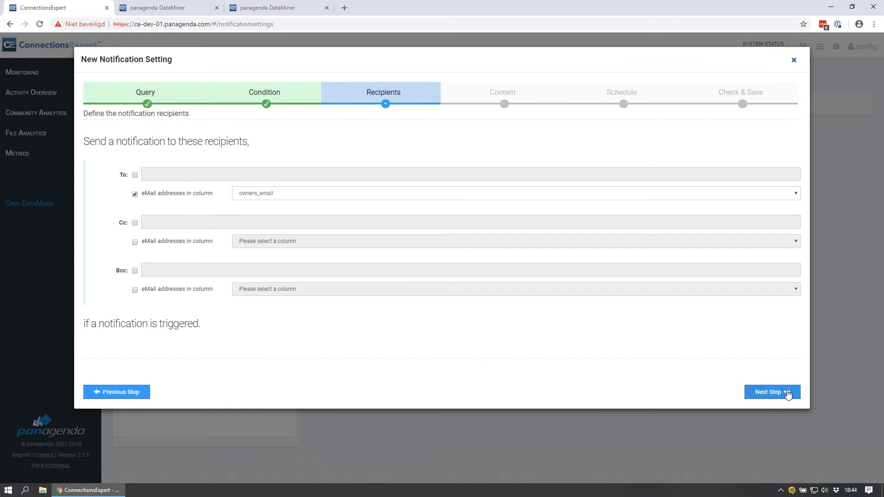
- In the notification content, set the subject to "Policy alert: You are the only owner of community" followed by the name column placeholder
{"action": "left_click", "coordinate": [787, 393]}
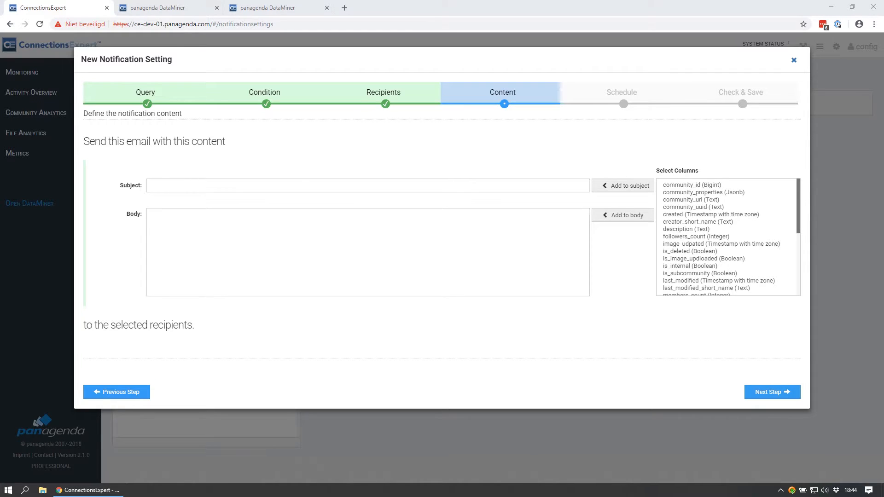
{"action": "left_click", "coordinate": [169, 185]}
{"action": "type", "text": "Policy alert: You are the only owner of community"}
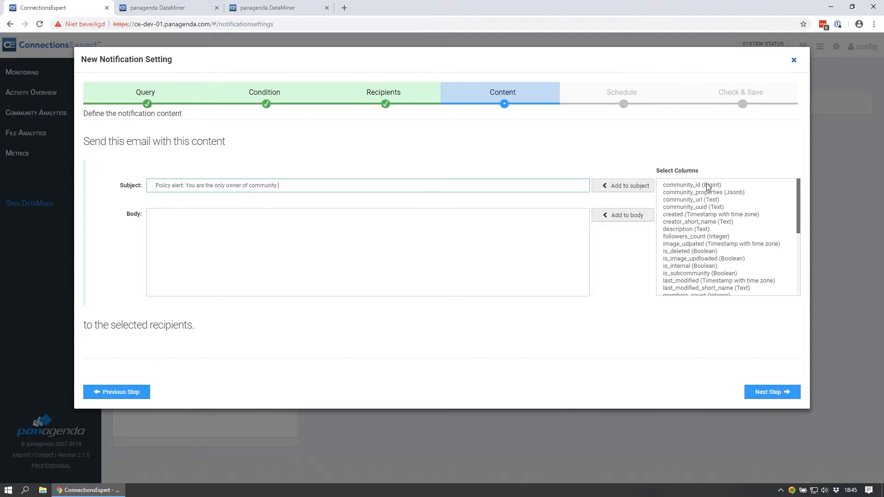
{"action": "left_click_drag", "start_coordinate": [798, 215], "coordinate": [795, 261]}
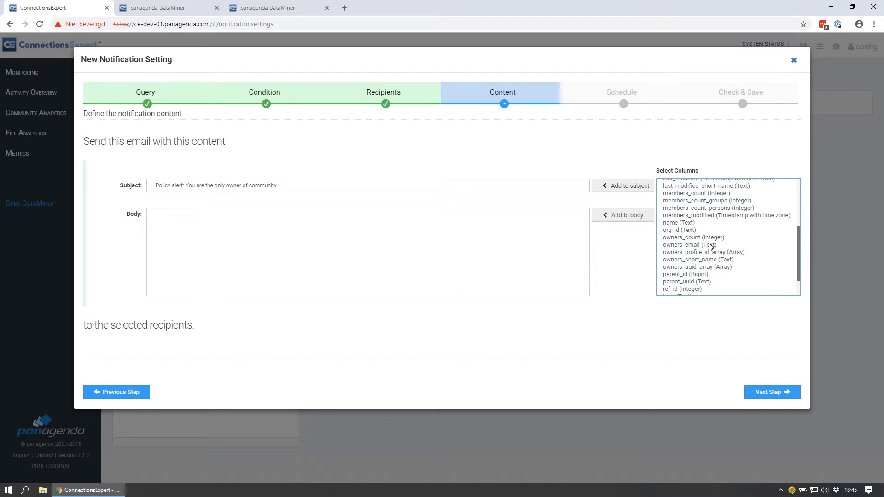
{"action": "left_click", "coordinate": [677, 224]}
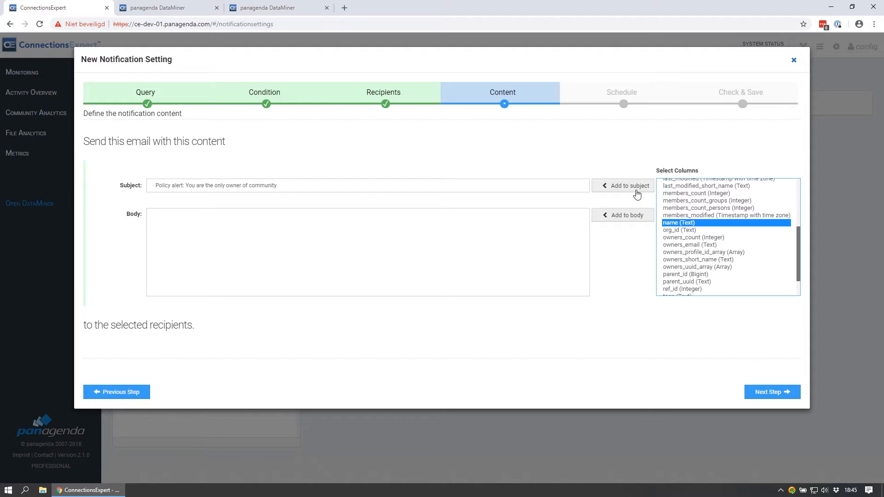
{"action": "left_click", "coordinate": [624, 185]}
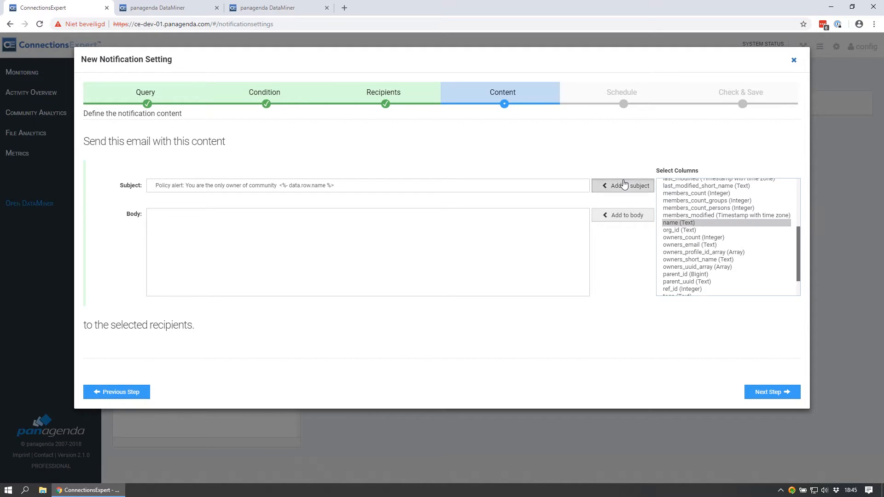
{"action": "left_click", "coordinate": [280, 186]}
{"action": "left_click_drag", "start_coordinate": [341, 186], "coordinate": [280, 188]}
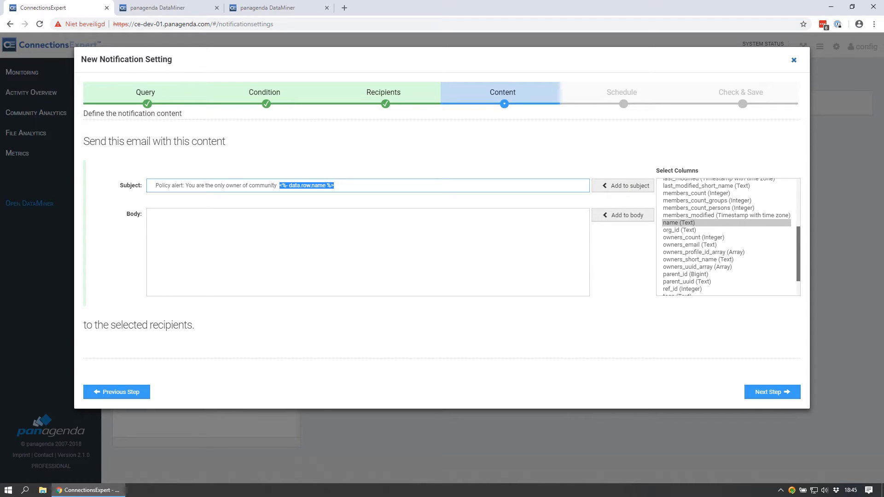
- Begin the email body with "Dear Community Owner," and an opening-quoted "Your community" line, followed by the name column placeholder
{"action": "key", "text": "alt+Tab"}
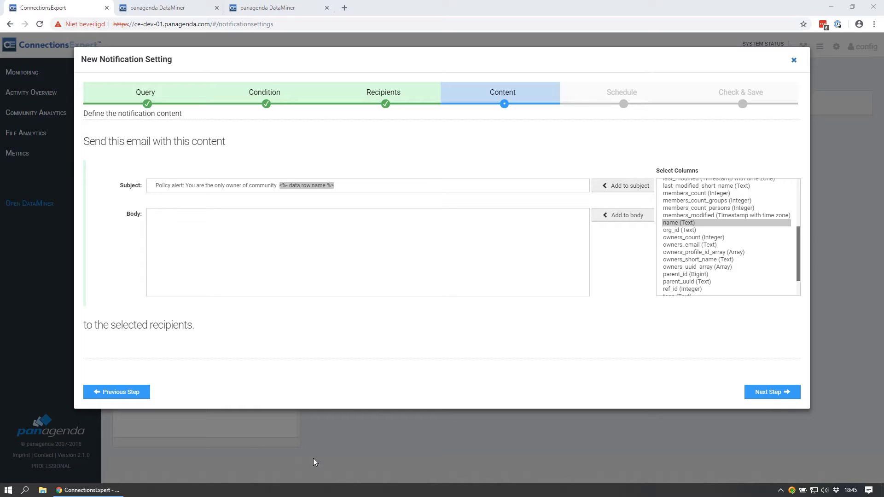
{"action": "left_click", "coordinate": [225, 259]}
{"action": "type", "text": "Dear Community Owner,  Your community '"}
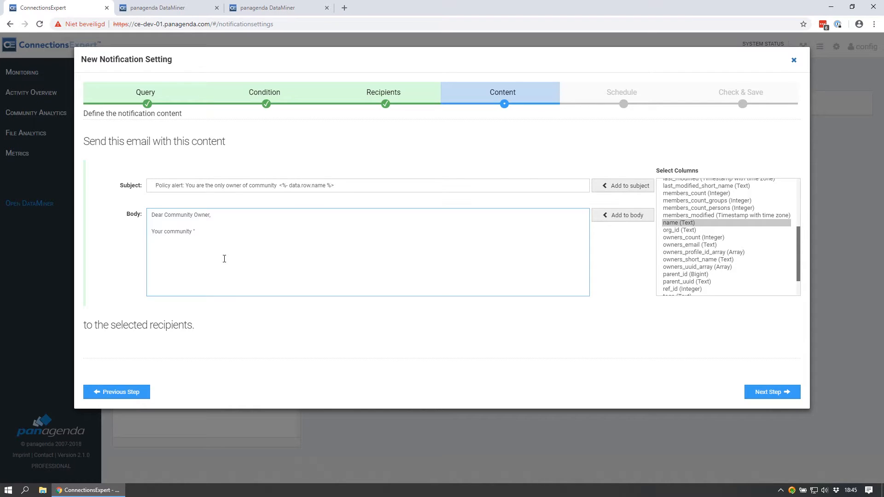
{"action": "left_click", "coordinate": [671, 224]}
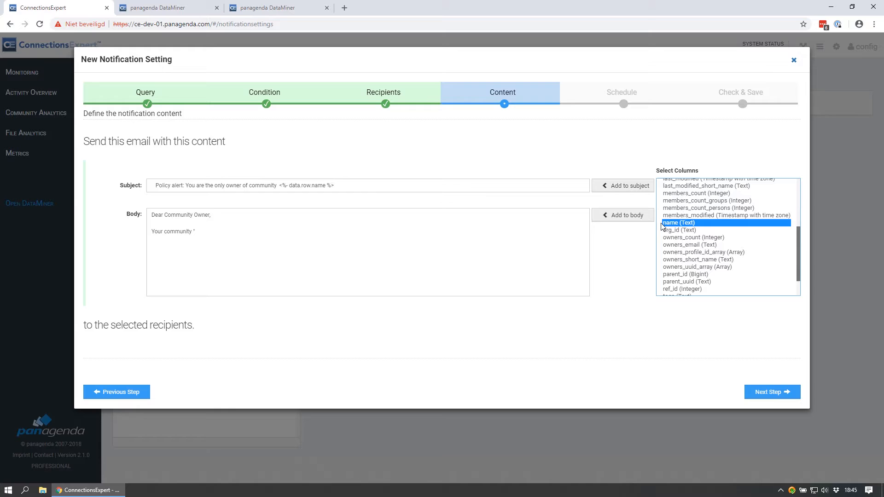
{"action": "left_click", "coordinate": [636, 216]}
- Remove the extra space before the body's name placeholder and paste the single-manager and 2-owner policy text, ending with "Visit your community here:"
{"action": "left_click", "coordinate": [195, 231]}
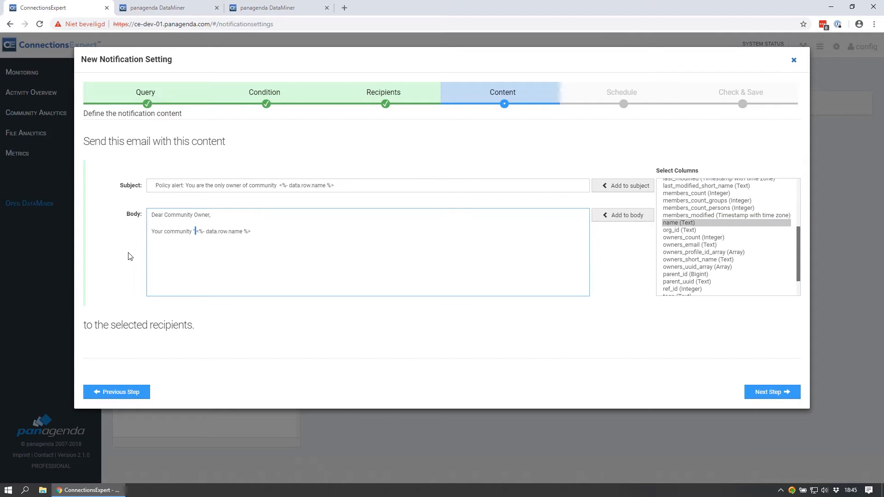
{"action": "key", "text": "Delete"}
{"action": "key", "text": "End"}
{"action": "key", "text": "ctrl+v"}
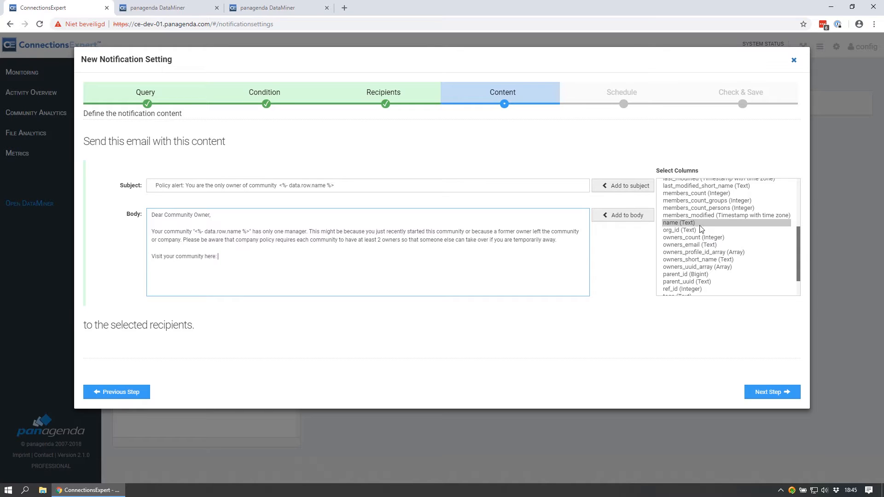
- Insert the community_url column placeholder after "Visit your community here:" in the email body
{"action": "scroll", "coordinate": [700, 226], "scroll_direction": "up", "scroll_amount": 2}
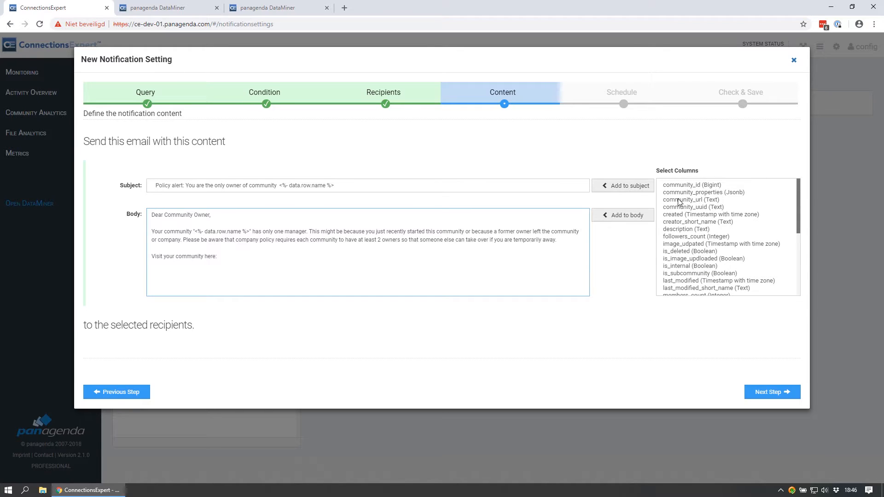
{"action": "left_click", "coordinate": [676, 200]}
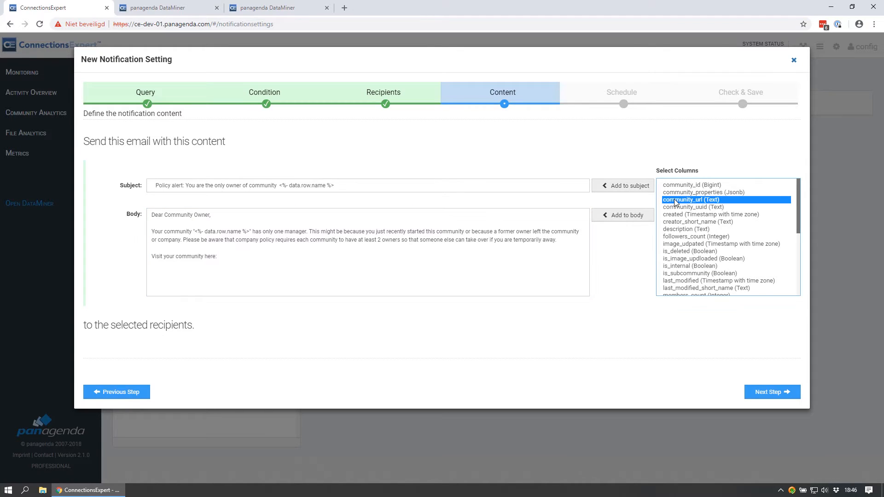
{"action": "left_click", "coordinate": [627, 216]}
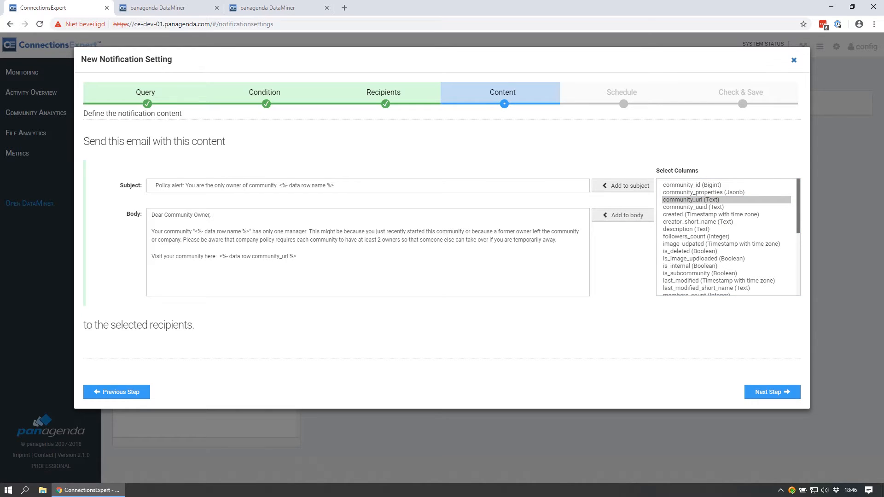
- Below the community link, paste the text on adding an owner and the support community, closing with "Kind regards, The Connections Team"
{"action": "left_click", "coordinate": [300, 258]}
{"action": "key", "text": "Return"}
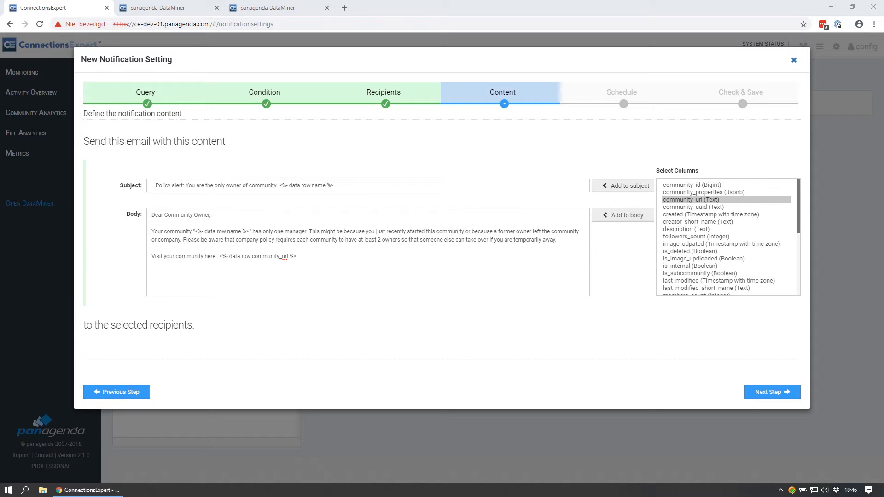
{"action": "left_click", "coordinate": [153, 265]}
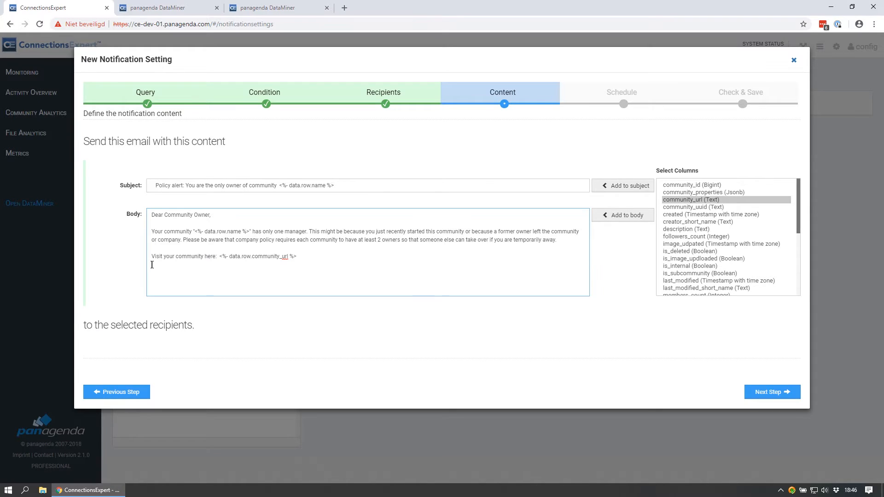
{"action": "type", "text": "To add an owner or promote another member to owner. Visit our support community if you have questions about this or other topics relating to your community.  Kind regards, The Connections Team"}
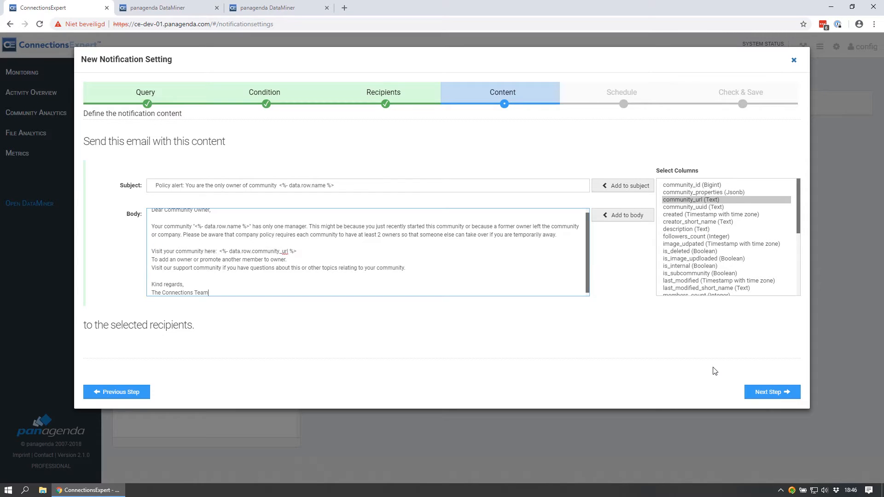
- Accept the email content and schedule the notification checks for every Sunday at midnight, continuing to the final review
{"action": "left_click", "coordinate": [749, 394]}
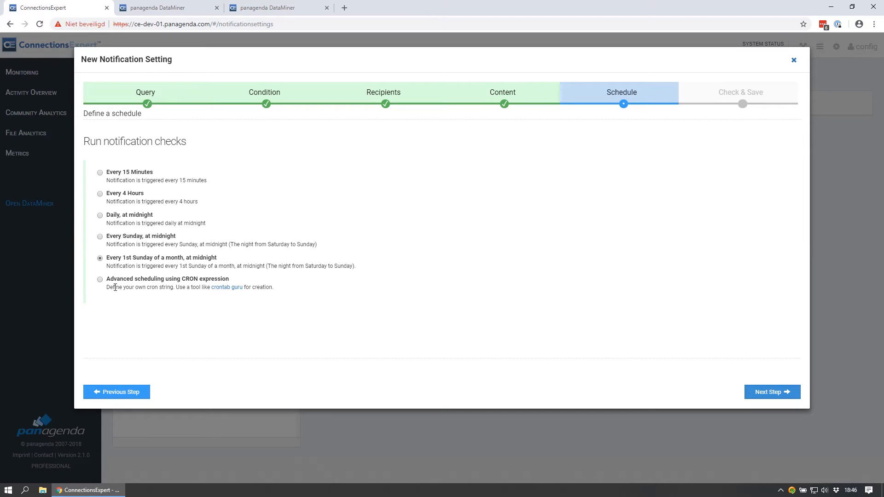
{"action": "left_click", "coordinate": [100, 237]}
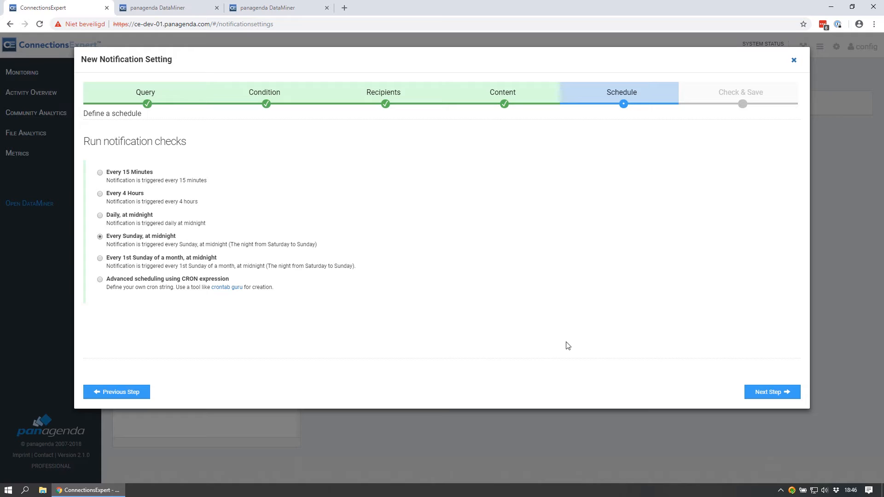
{"action": "left_click", "coordinate": [762, 392]}
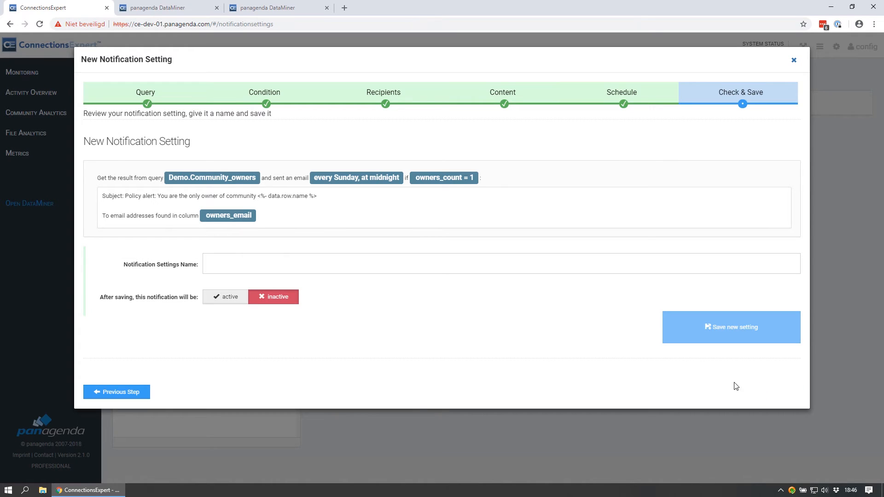
- Name the notification setting "DEMO policy alert", make it active, and save it
{"action": "left_click", "coordinate": [210, 260]}
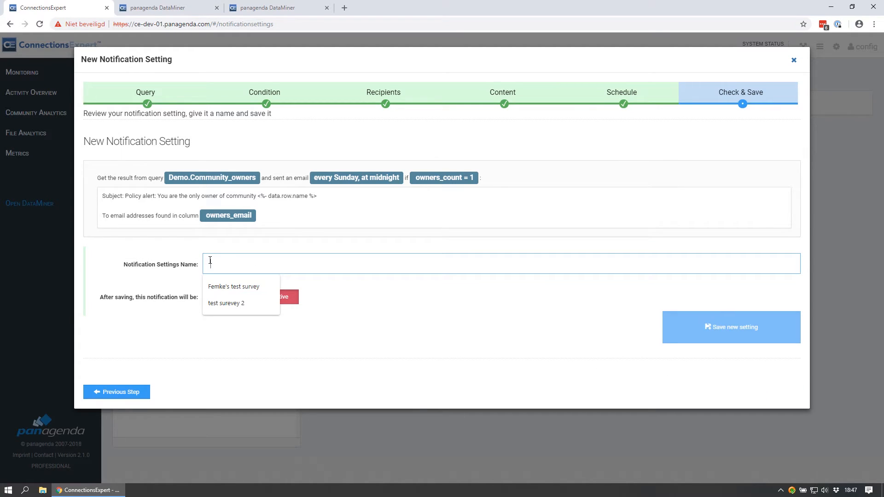
{"action": "type", "text": "DEMO "}
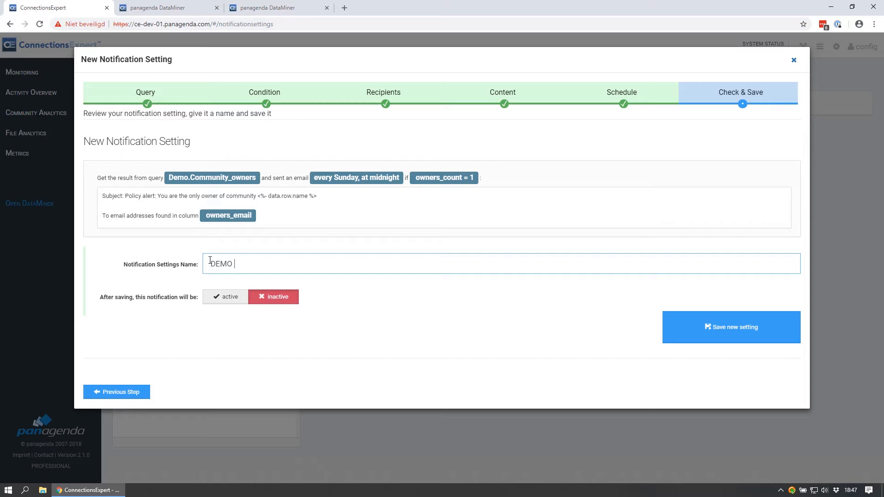
{"action": "type", "text": "policy alert"}
{"action": "left_click", "coordinate": [230, 298]}
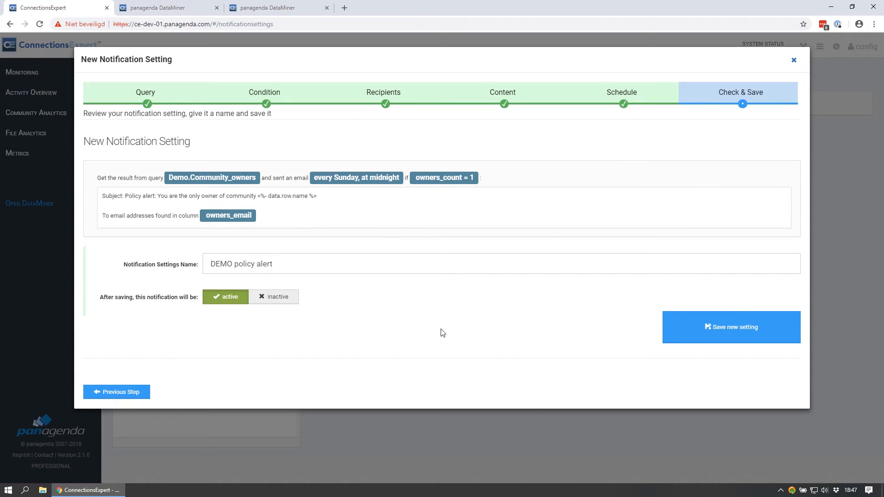
{"action": "left_click", "coordinate": [733, 335]}
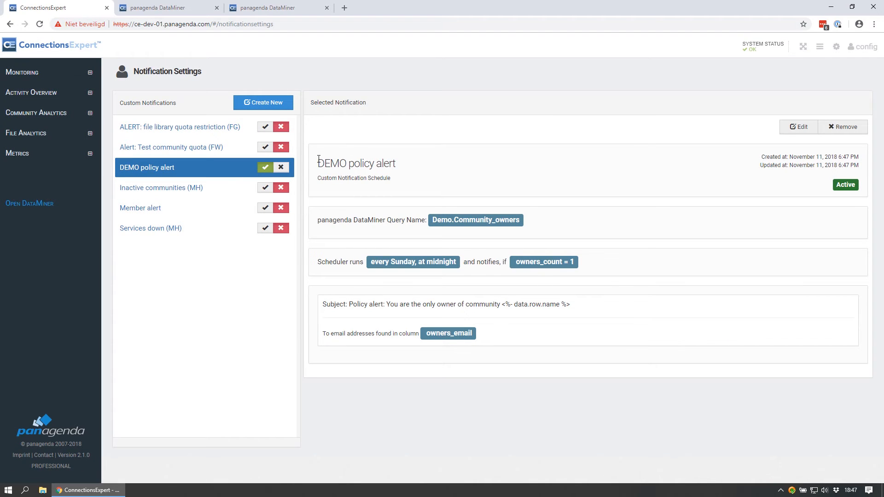
- Bring the IBM Notes window with the example policy alert email into view and examine the message
{"action": "left_click_drag", "start_coordinate": [318, 158], "coordinate": [410, 167]}
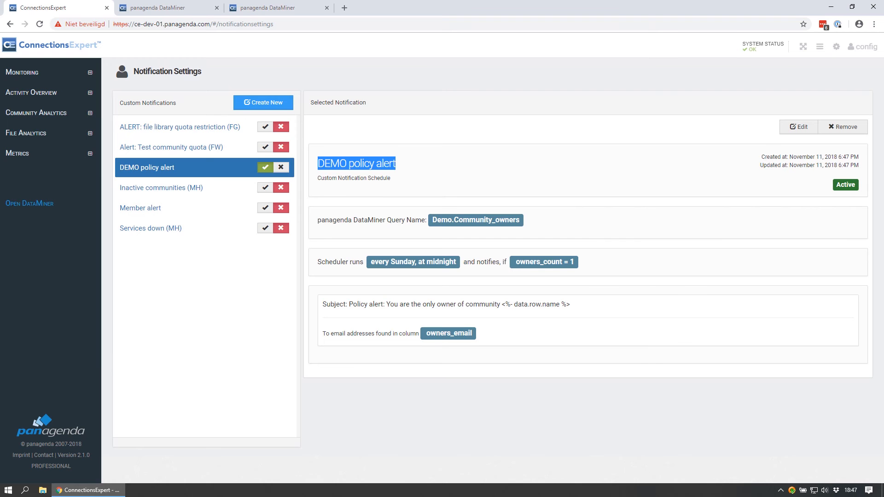
{"action": "left_click_drag", "start_coordinate": [0, 207], "coordinate": [486, 158]}
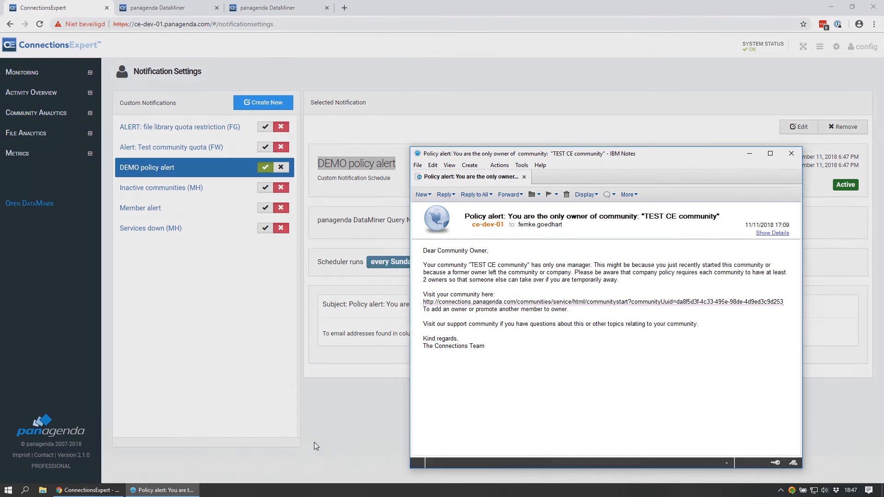